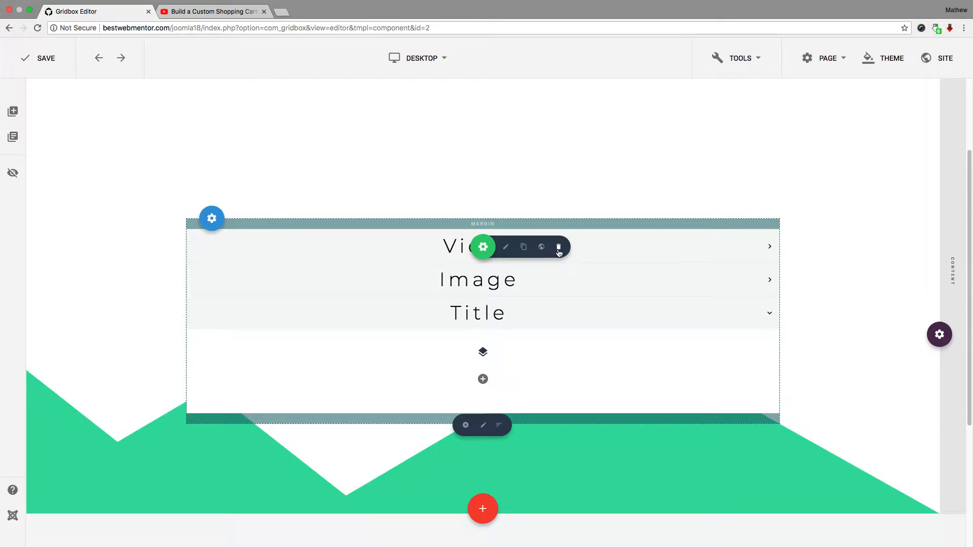
# Delete the accordion with the Image and Title items from the content section.
pyautogui.click(559, 246)
pyautogui.click(533, 302)
# Add a Button element to the empty content column and label it "Sign Up".
pyautogui.moveTo(483, 238)
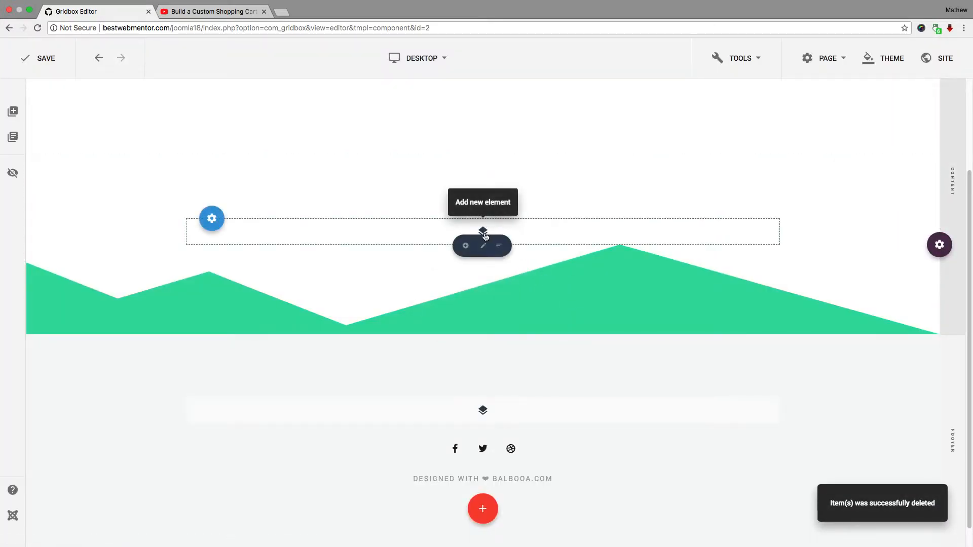
pyautogui.click(466, 246)
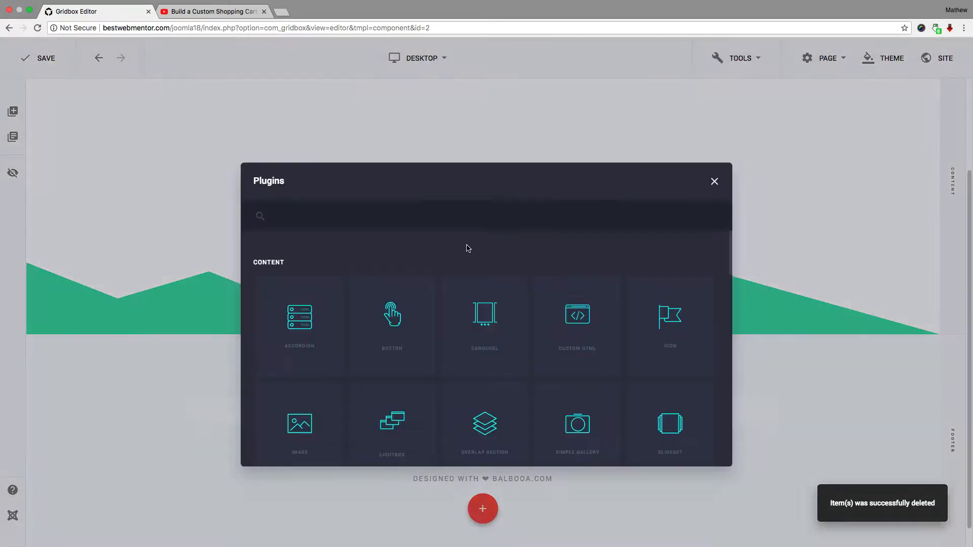
pyautogui.click(396, 300)
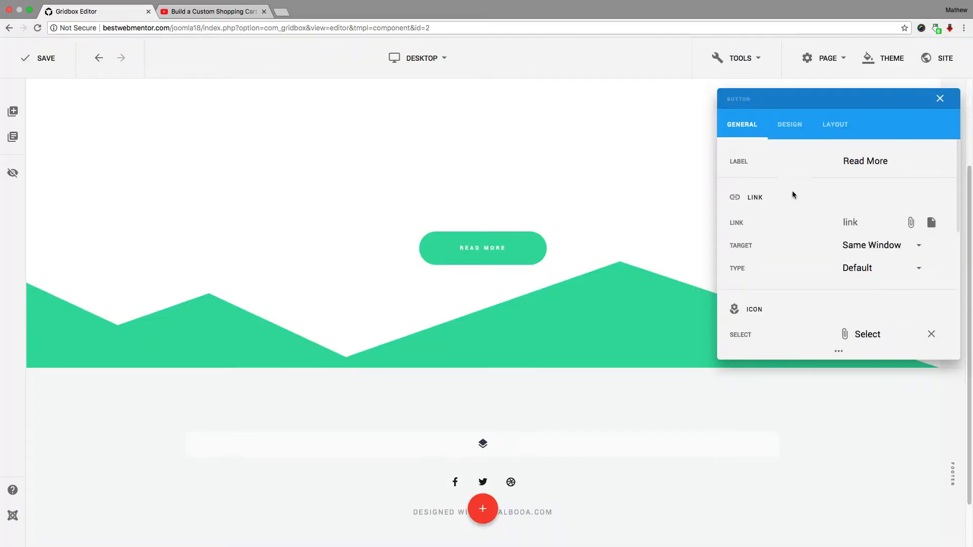
pyautogui.moveTo(893, 163); pyautogui.dragTo(838, 160)
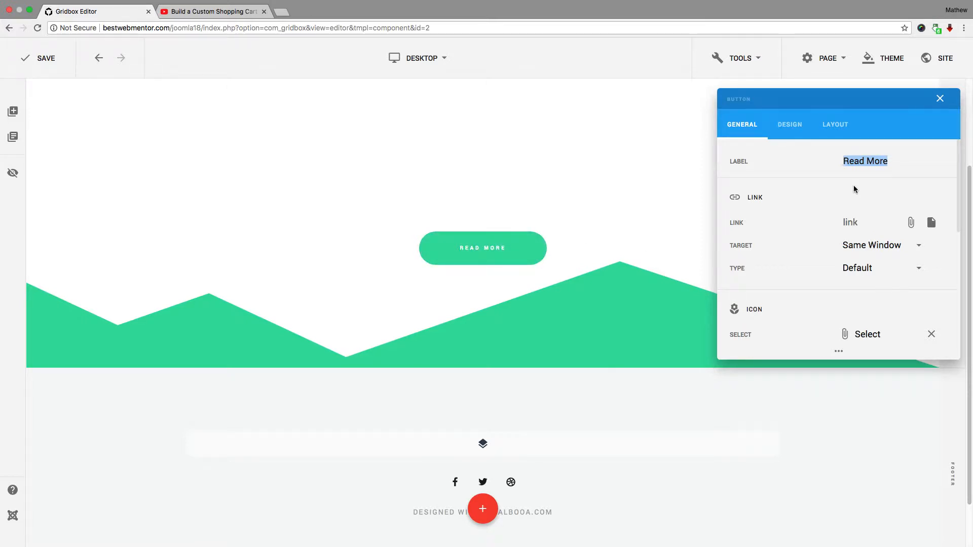
pyautogui.write('Sign Up')
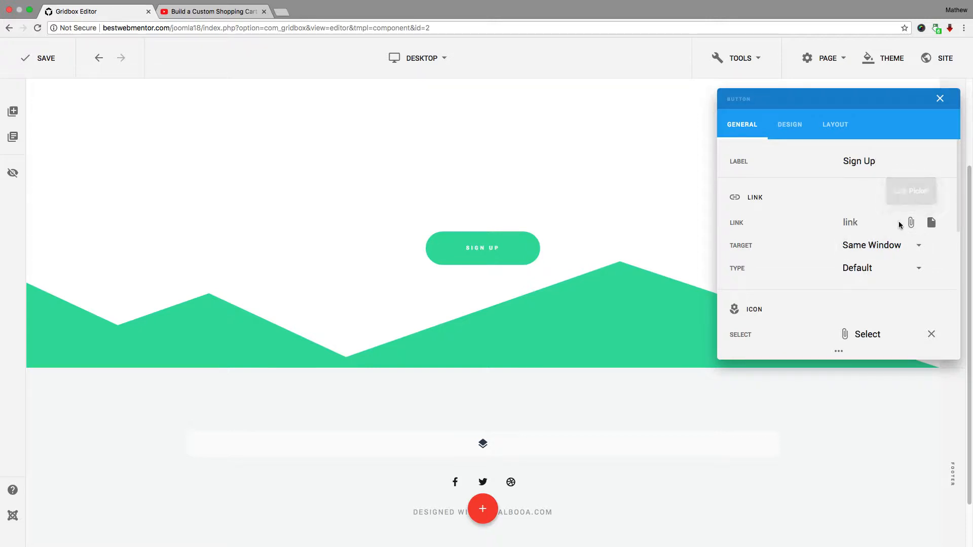
# Try a manually typed website address as the Sign Up button's link, and clear the link again.
pyautogui.click(860, 223)
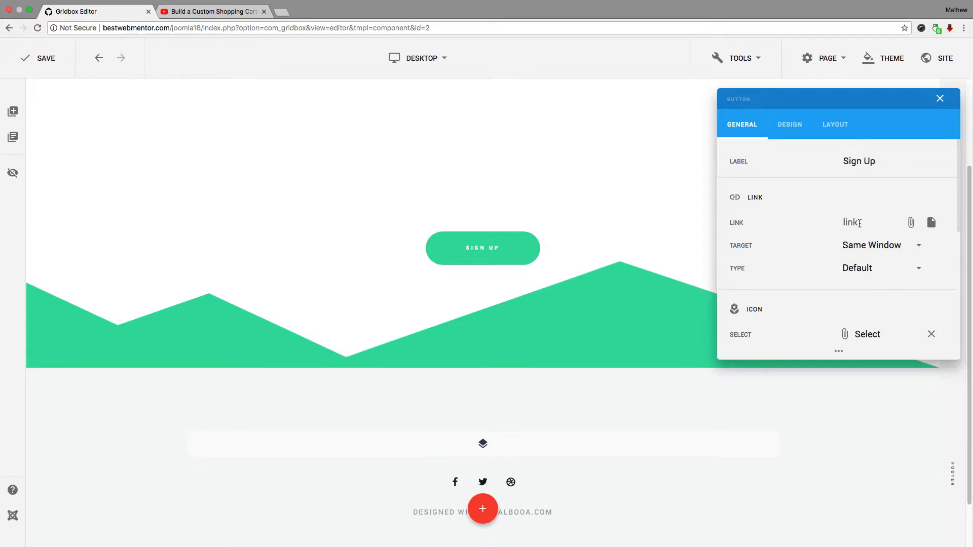
pyautogui.write('h')
pyautogui.write('ptt://www.yourwebsit')
pyautogui.write('e.comc')
pyautogui.doubleClick(861, 222)
pyautogui.tripleClick(862, 222)
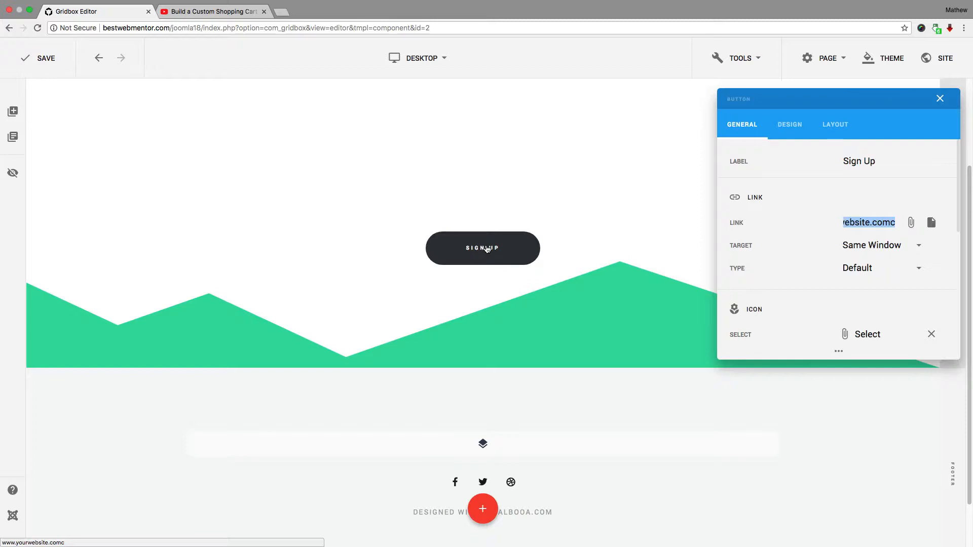
pyautogui.press('BackSpace')
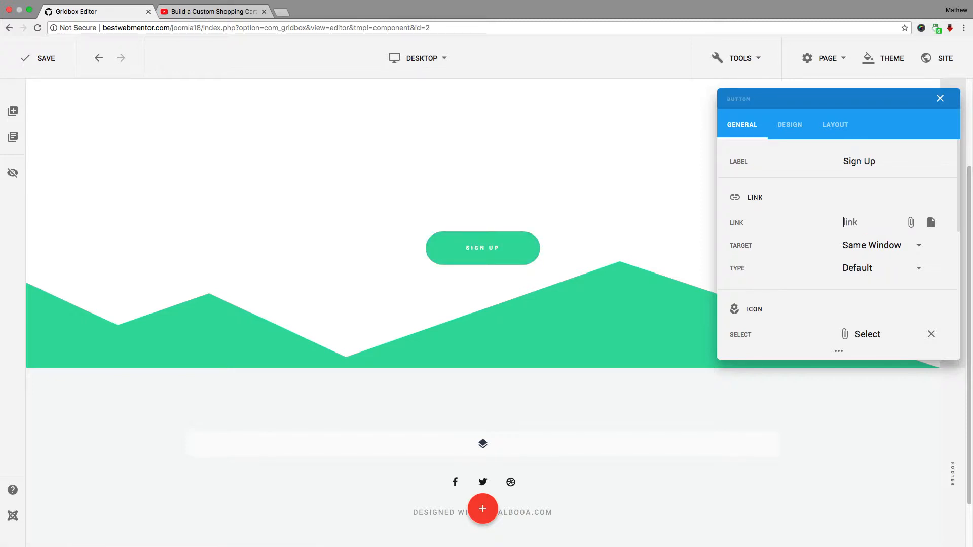
# Browse the Gridbox single pages and the Main Menu items available as link targets, and leave the Link Picker without choosing one.
pyautogui.click(910, 223)
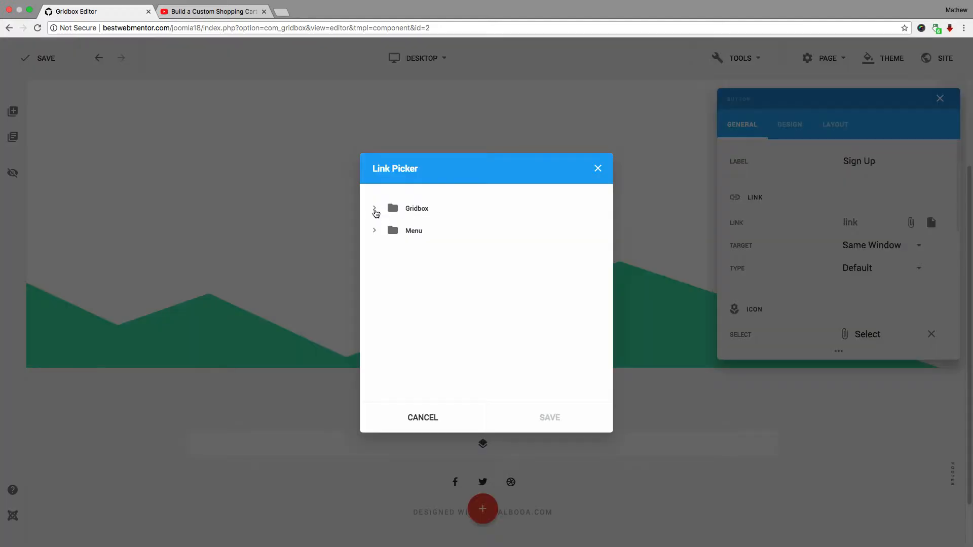
pyautogui.click(376, 211)
pyautogui.click(391, 232)
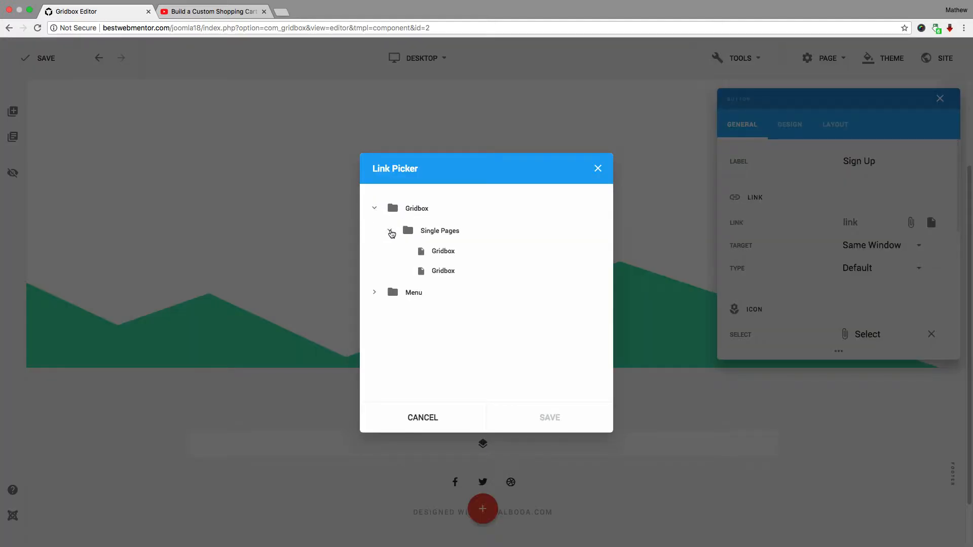
pyautogui.click(374, 293)
pyautogui.click(389, 337)
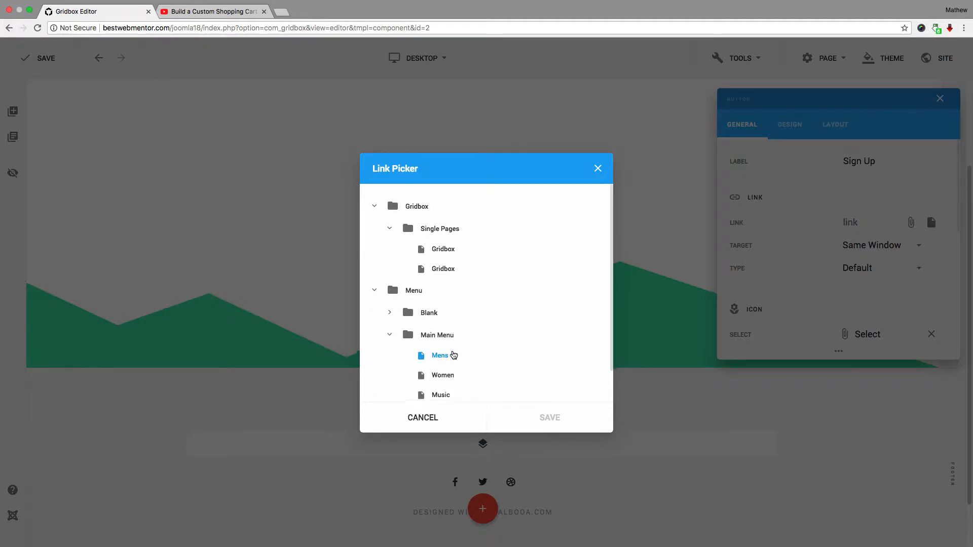
pyautogui.scroll(-2, 453, 355)
pyautogui.scroll(2, 456, 354)
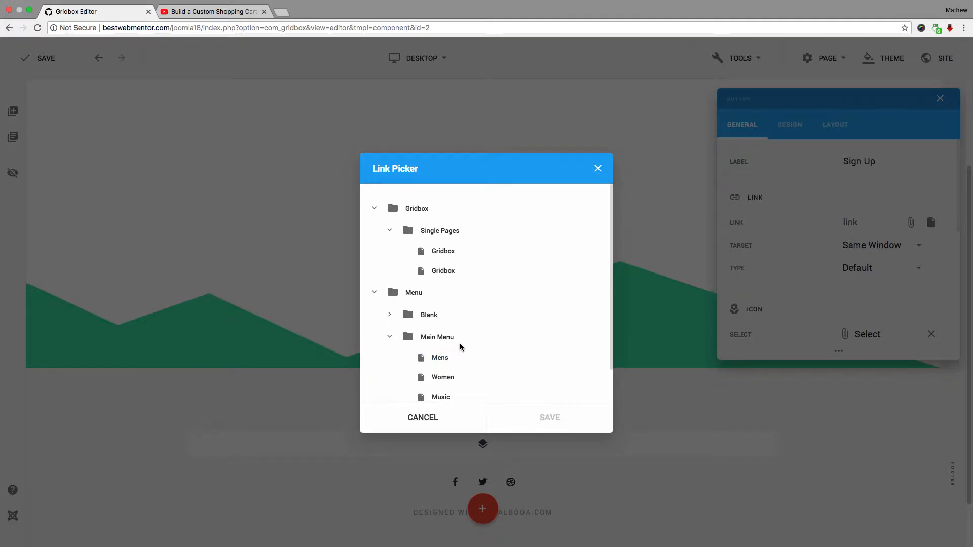
pyautogui.click(598, 168)
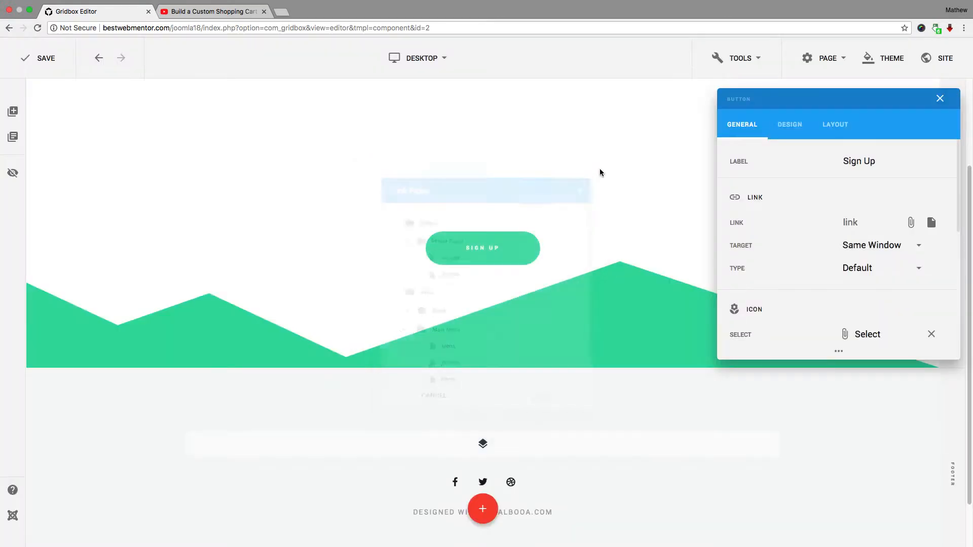
# Try linking the button to the media file bonu1_affiliate_master.png, and clear the link again.
pyautogui.click(933, 223)
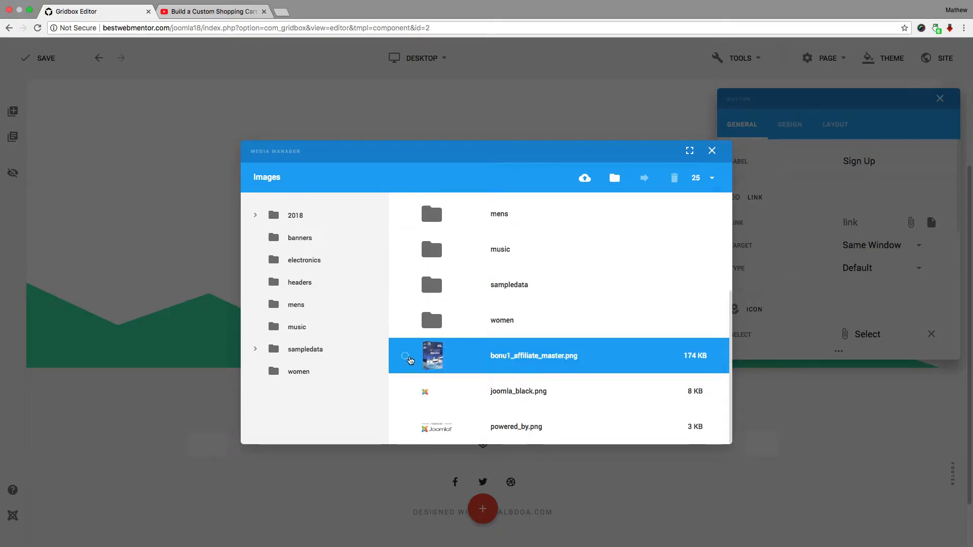
pyautogui.click(405, 356)
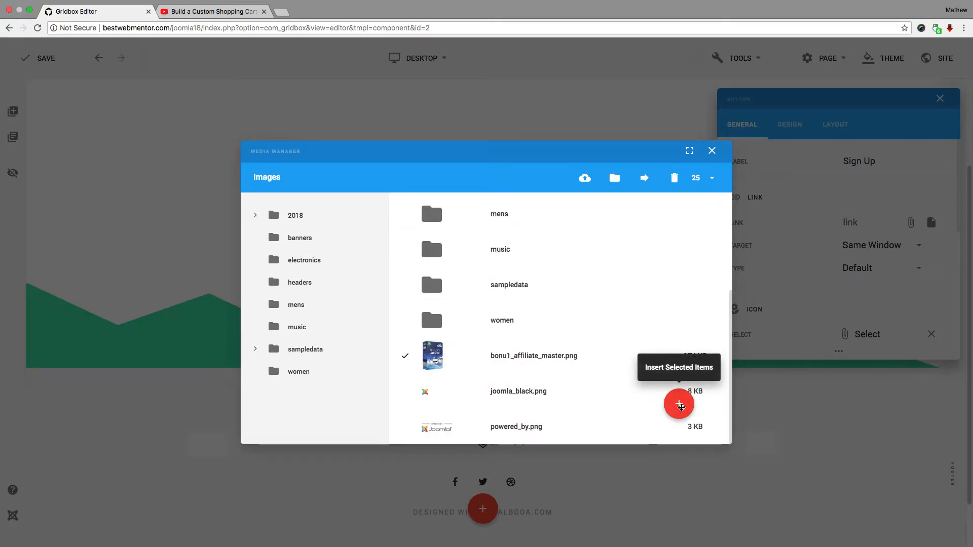
pyautogui.click(665, 406)
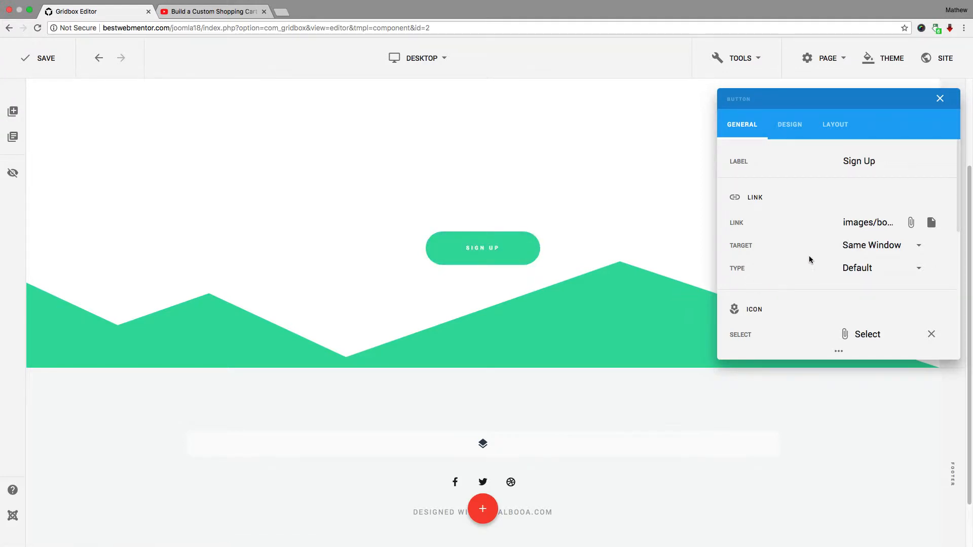
pyautogui.tripleClick(857, 223)
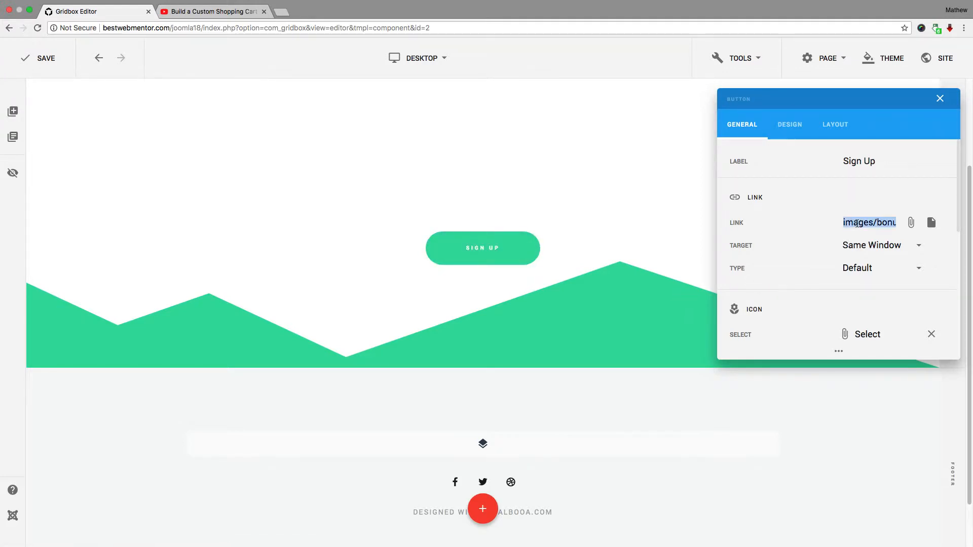
pyautogui.press('BackSpace')
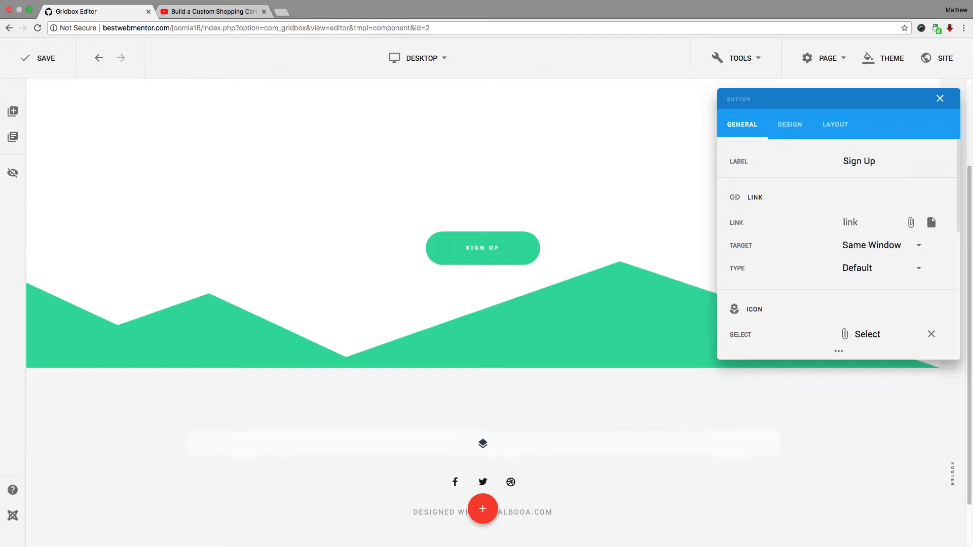
# Set the Sign Up button's link to website.com and check the available link target options.
pyautogui.write('website.com')
pyautogui.click(864, 248)
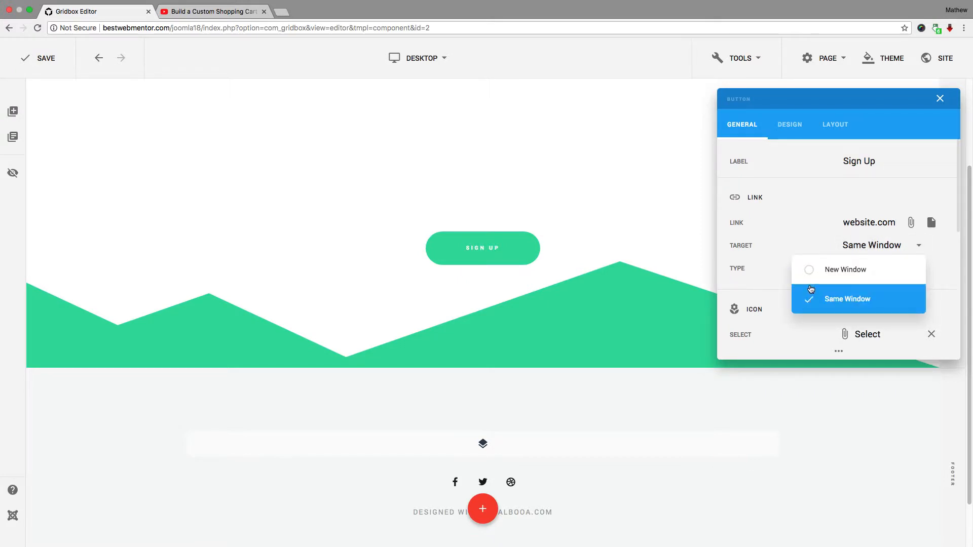
pyautogui.click(802, 217)
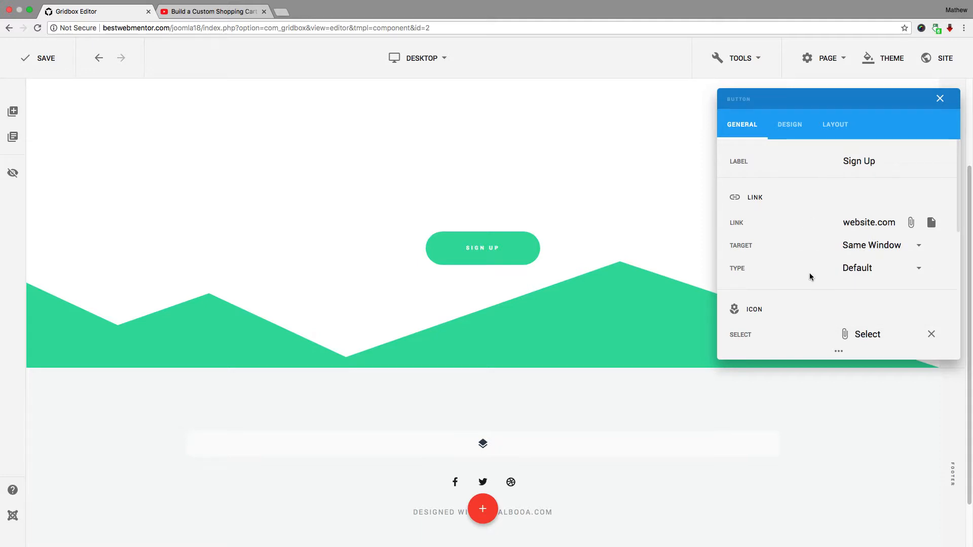
# Try the Download link type for the button, and set the type back to Default.
pyautogui.scroll(-3, 810, 273)
pyautogui.click(864, 187)
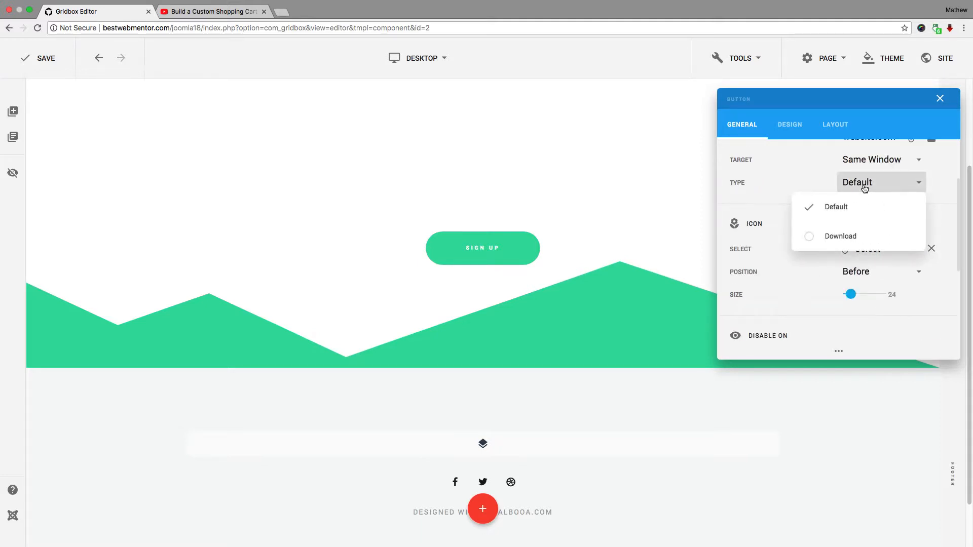
pyautogui.click(809, 236)
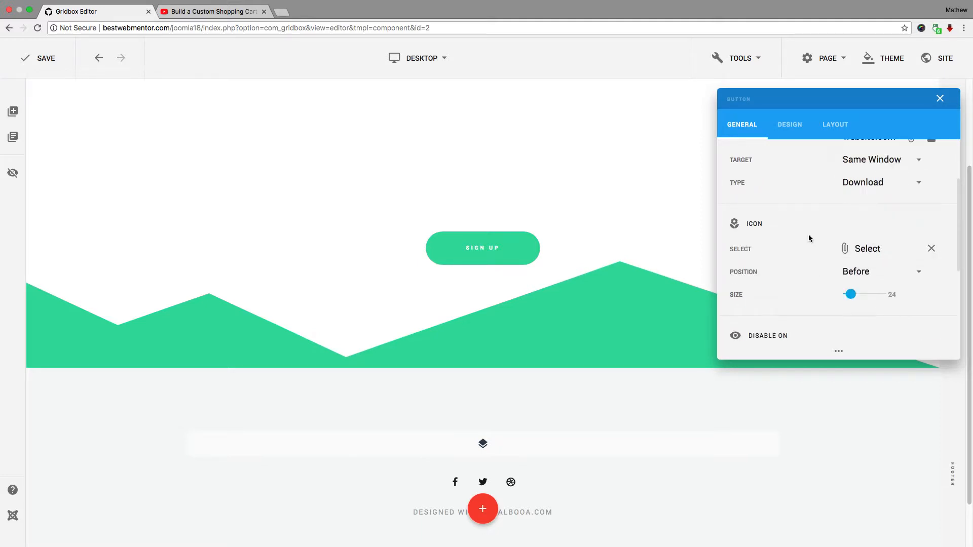
pyautogui.scroll(1, 792, 235)
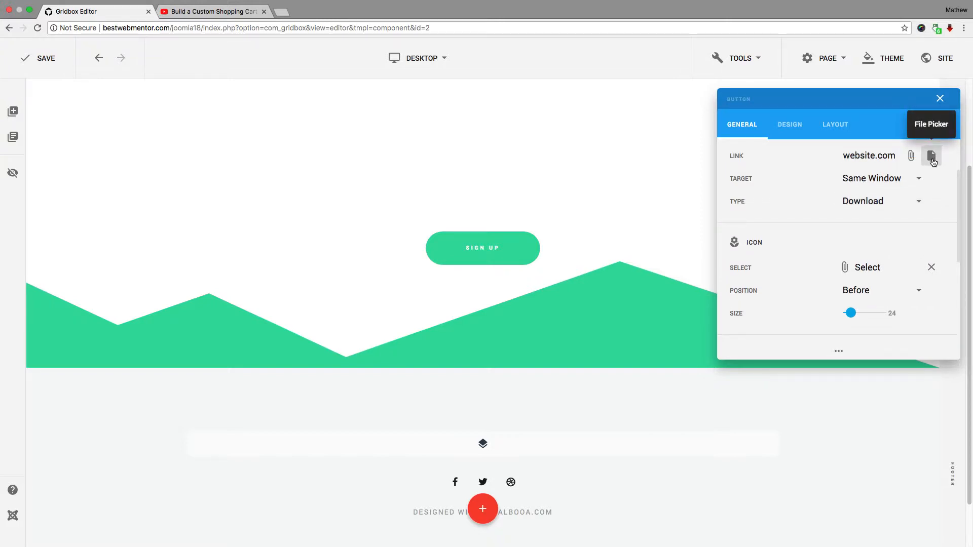
pyautogui.click(865, 202)
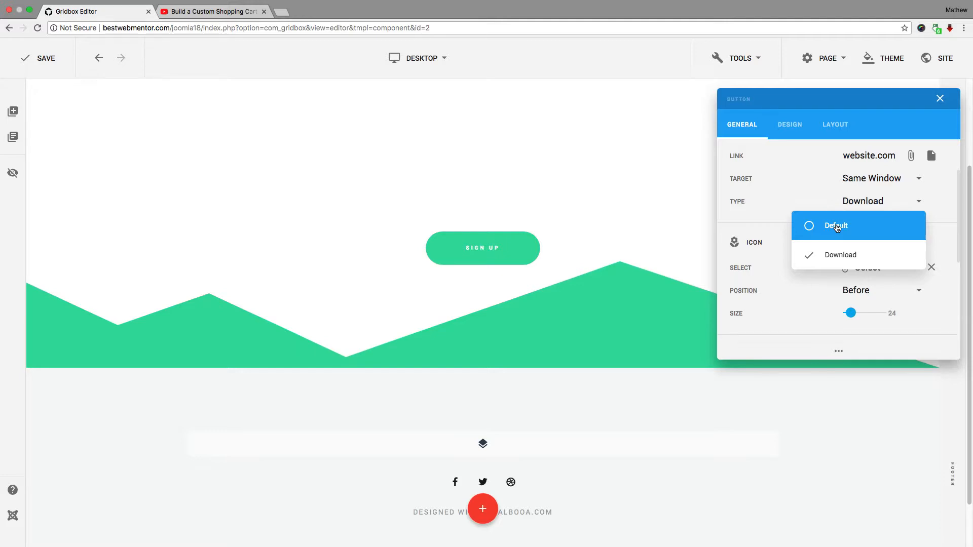
pyautogui.click(808, 226)
# Add the add-2 icon from the Outline icon library to the Sign Up button.
pyautogui.scroll(-1, 810, 226)
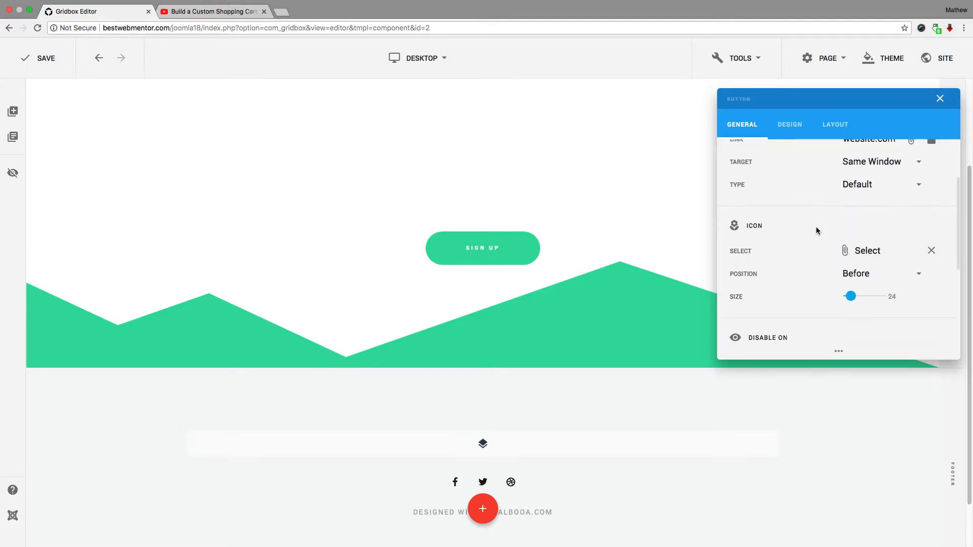
pyautogui.scroll(-1, 816, 227)
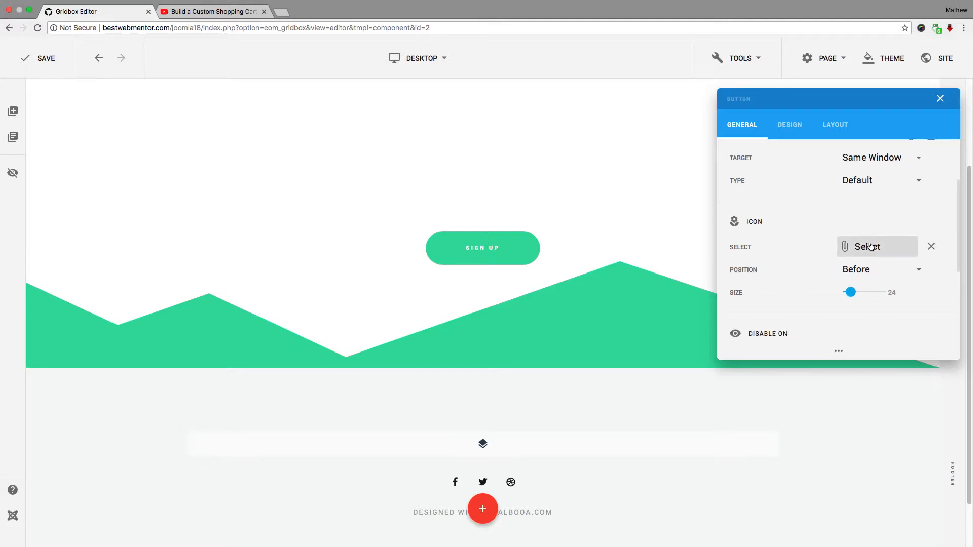
pyautogui.click(870, 247)
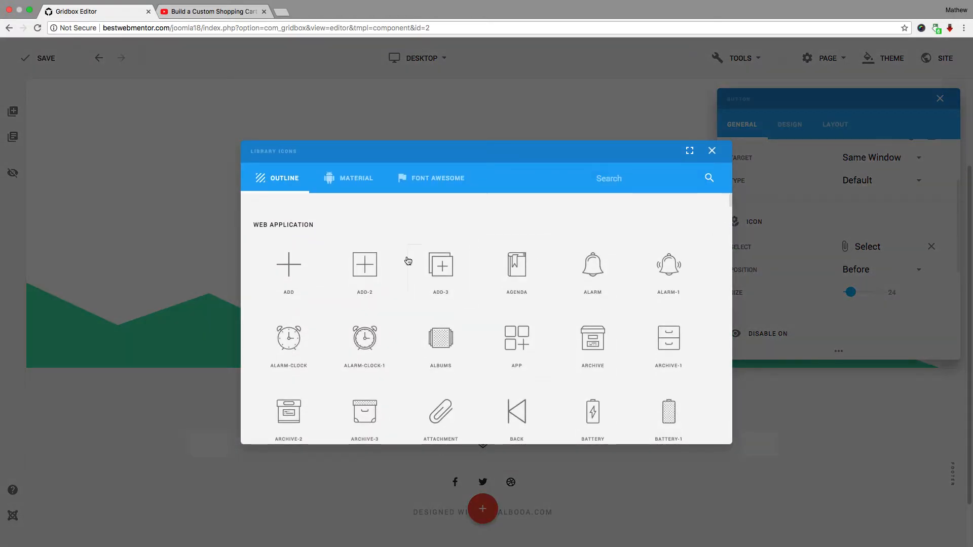
pyautogui.click(366, 271)
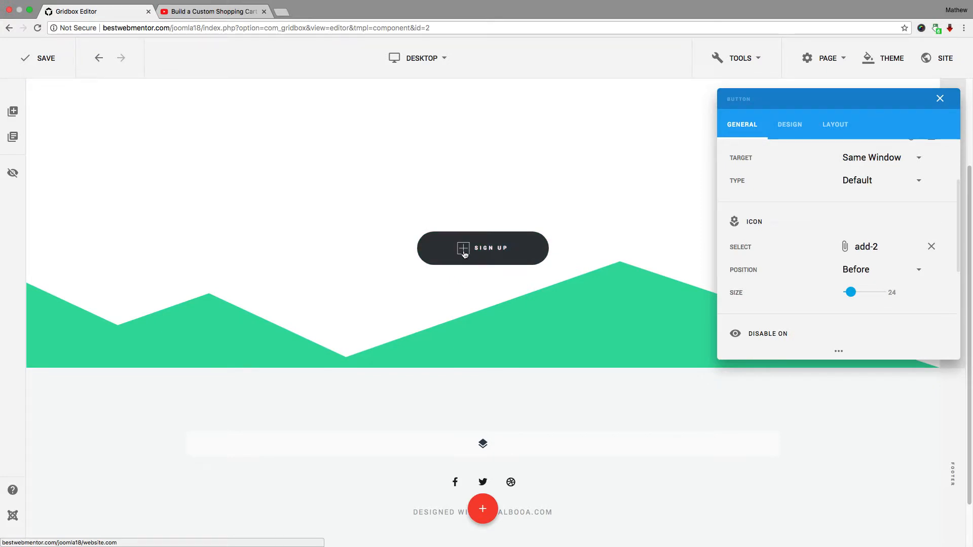
# Position the button's icon after the label and set the icon size to 19.
pyautogui.click(870, 271)
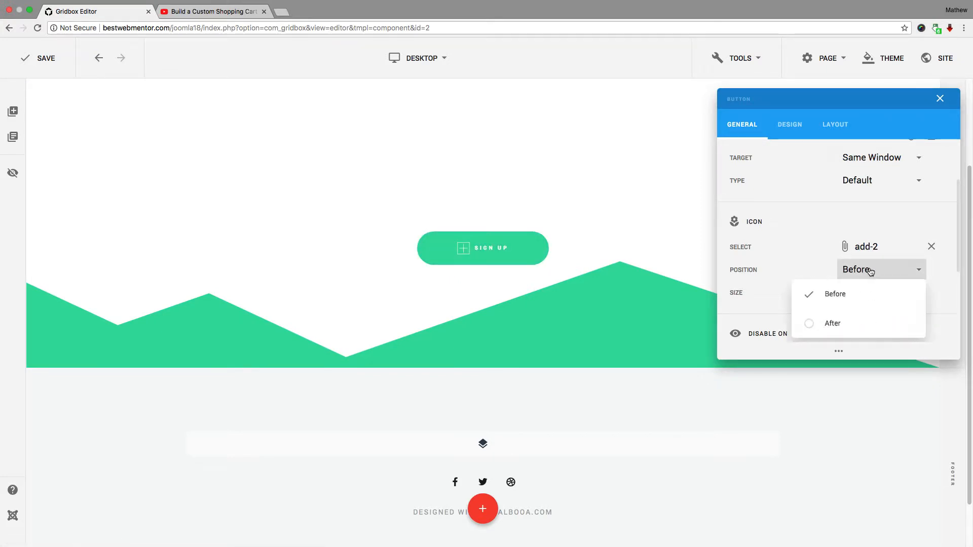
pyautogui.click(813, 323)
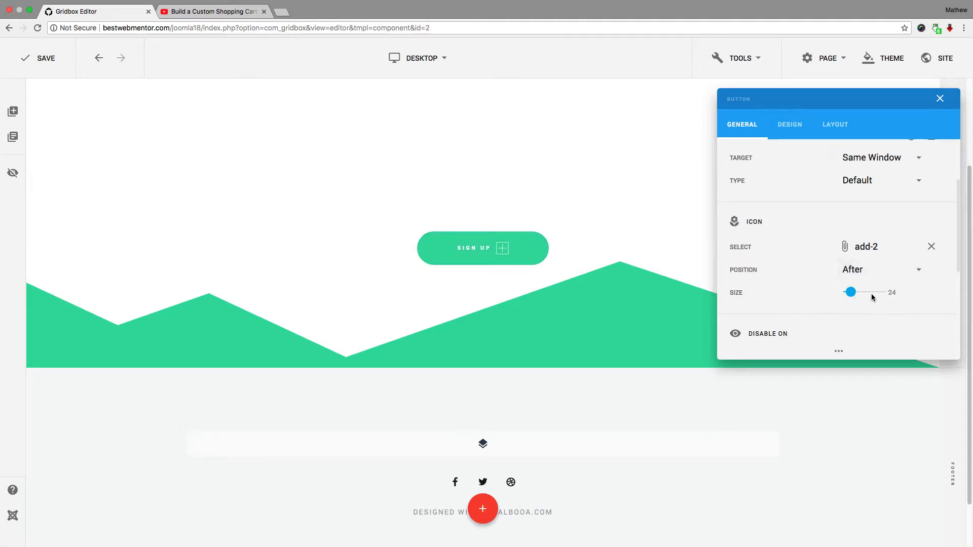
pyautogui.moveTo(851, 295)
pyautogui.mouseDown()
pyautogui.moveTo(868, 295)
pyautogui.moveTo(851, 293)
pyautogui.mouseUp()
# Replace the button's icon with the address-book-o icon from the Font Awesome library.
pyautogui.scroll(-1, 851, 293)
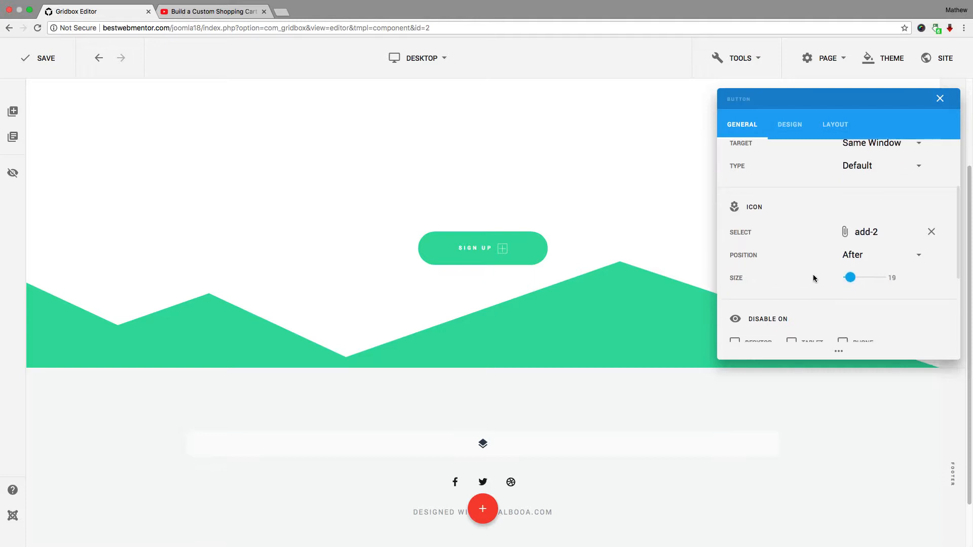
pyautogui.click(883, 231)
pyautogui.scroll(-5, 565, 274)
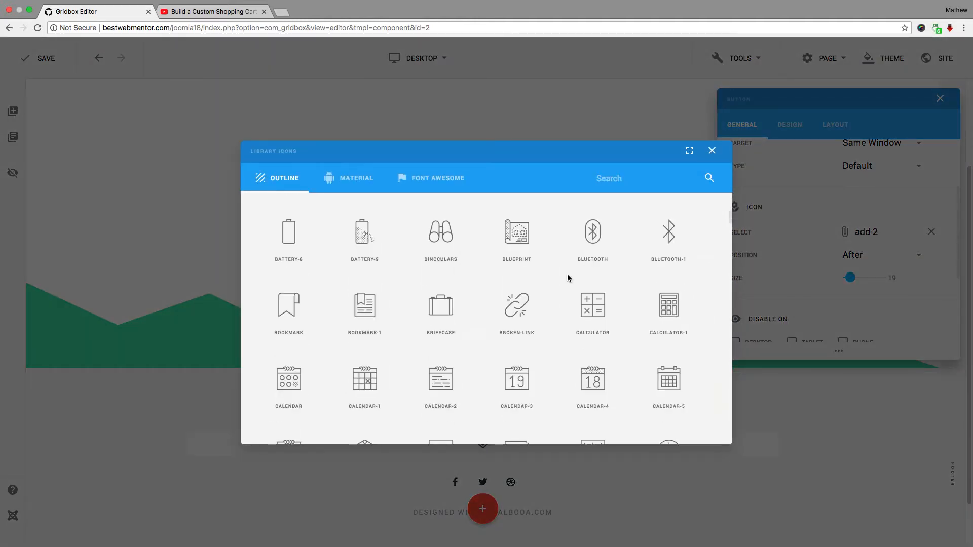
pyautogui.click(349, 179)
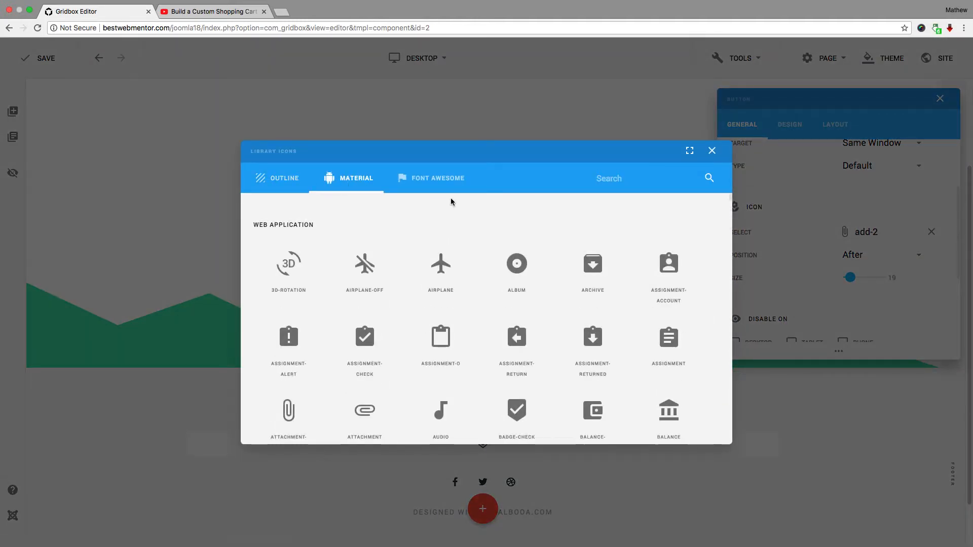
pyautogui.click(443, 183)
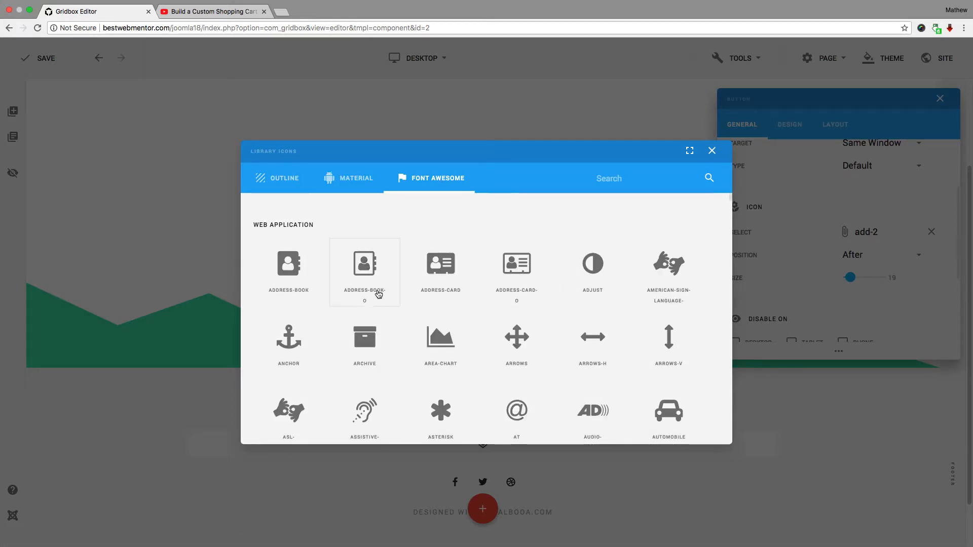
pyautogui.click(369, 273)
pyautogui.scroll(-5, 835, 275)
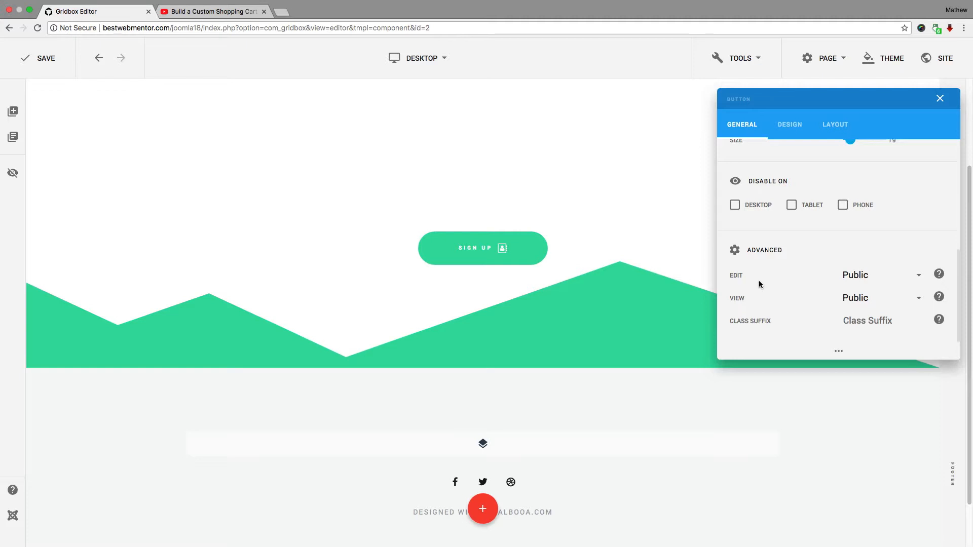
pyautogui.click(863, 304)
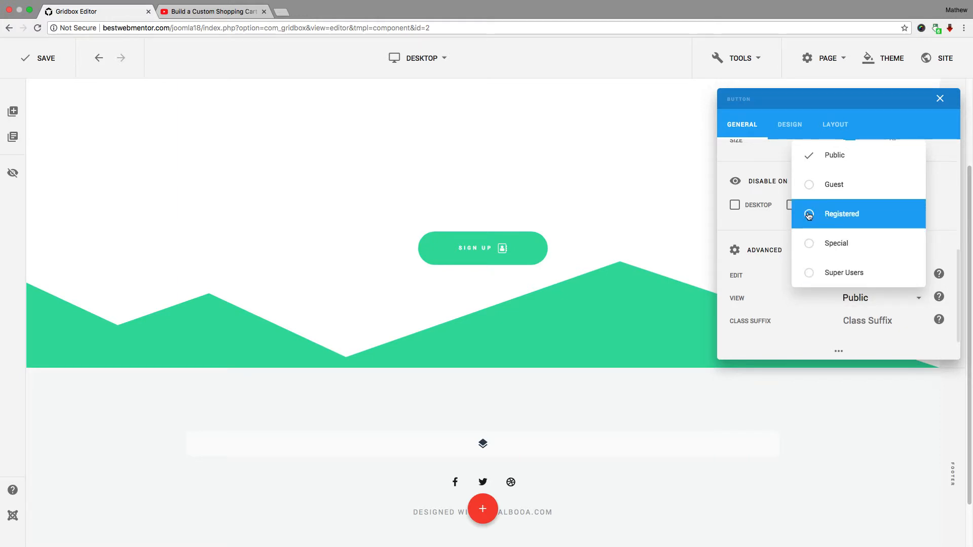
pyautogui.click(748, 235)
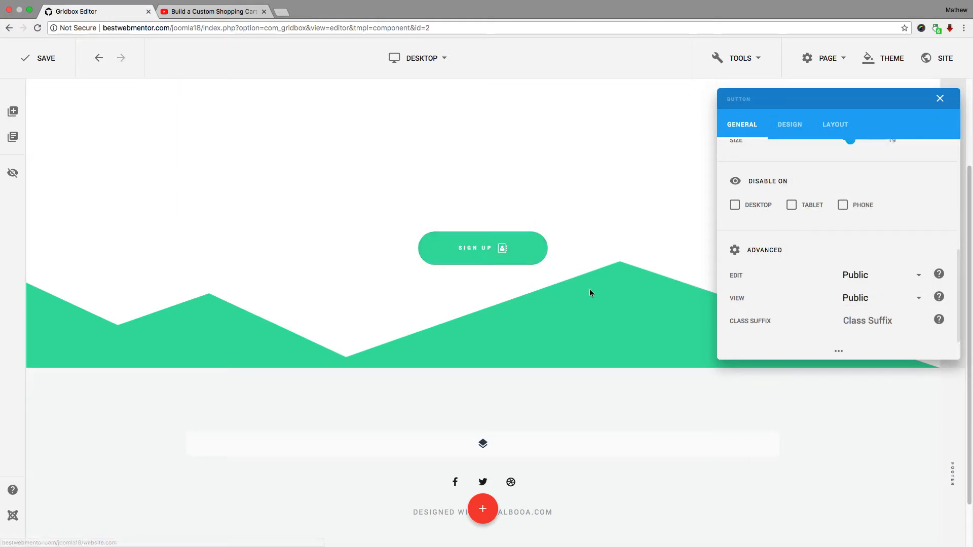
pyautogui.scroll(5, 830, 287)
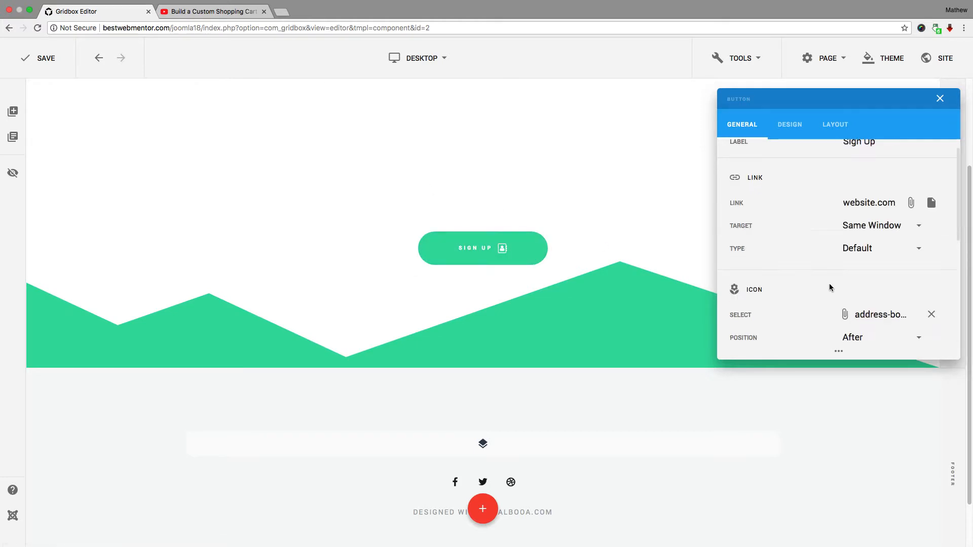
# Set the Sign Up button's font family to Montserrat and its font weight to 700.
pyautogui.click(789, 124)
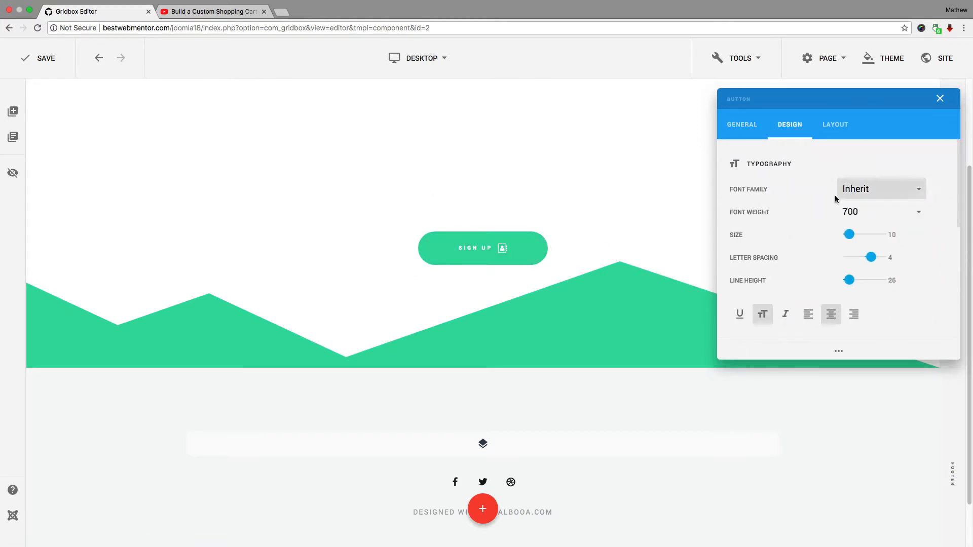
pyautogui.click(870, 193)
pyautogui.click(811, 246)
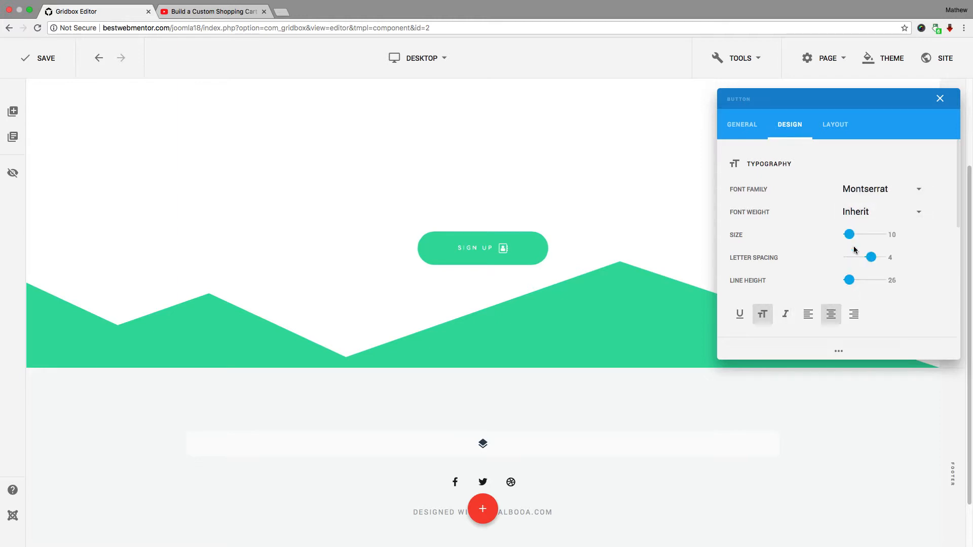
pyautogui.click(851, 223)
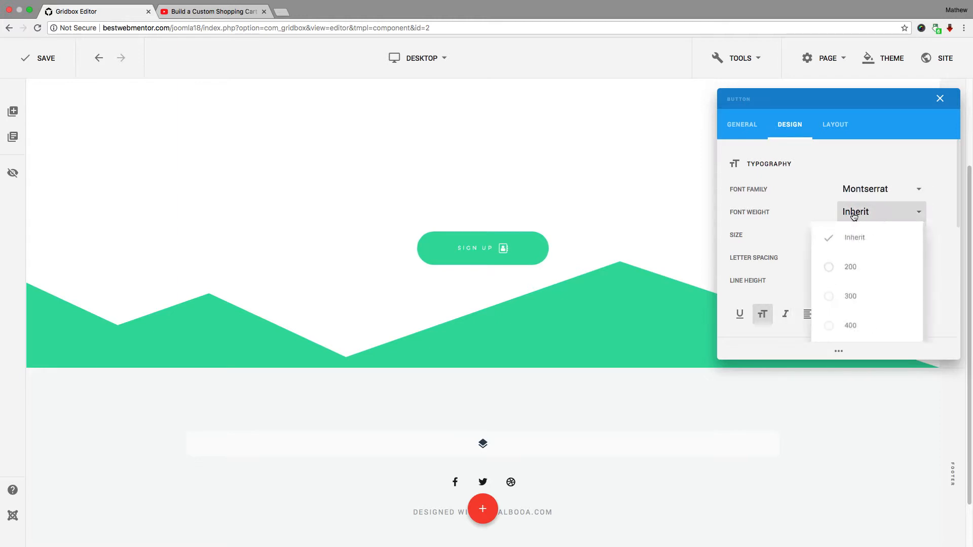
pyautogui.scroll(-2, 833, 304)
pyautogui.click(833, 287)
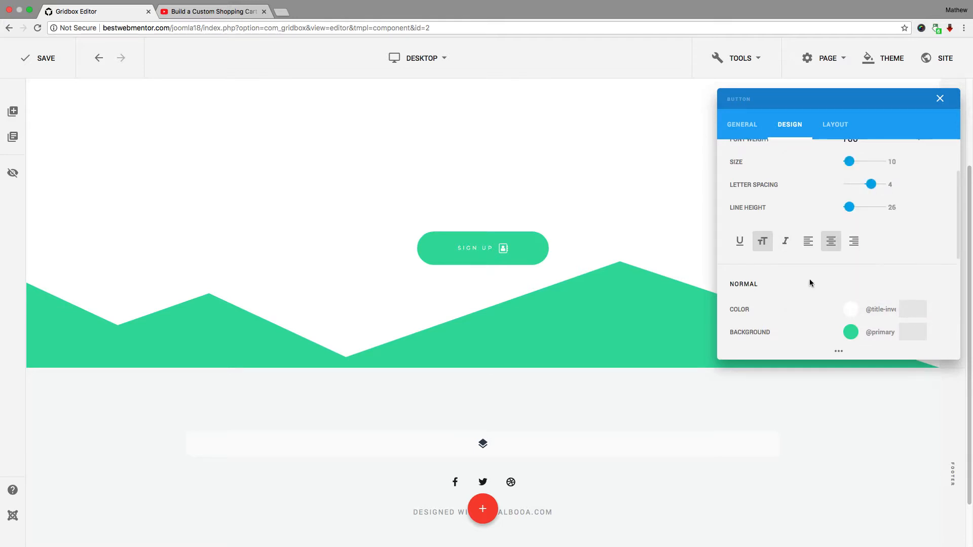
# Set the button label's text size to 41, letter spacing to 8 and line height to 6.
pyautogui.moveTo(850, 226); pyautogui.dragTo(848, 272)
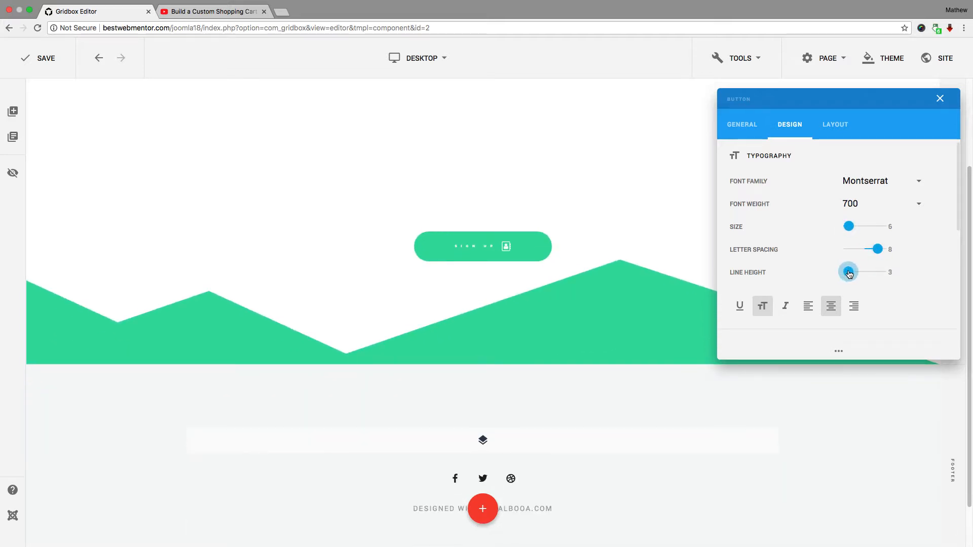
pyautogui.moveTo(849, 226); pyautogui.dragTo(852, 227)
# Try underline and italic on the button label, and turn off its uppercase style.
pyautogui.click(745, 311)
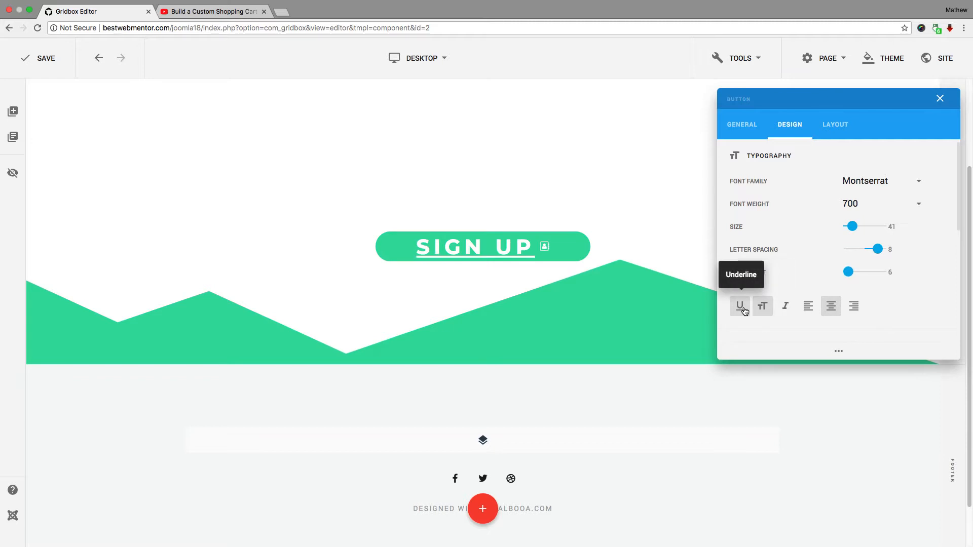
pyautogui.click(741, 308)
pyautogui.click(763, 311)
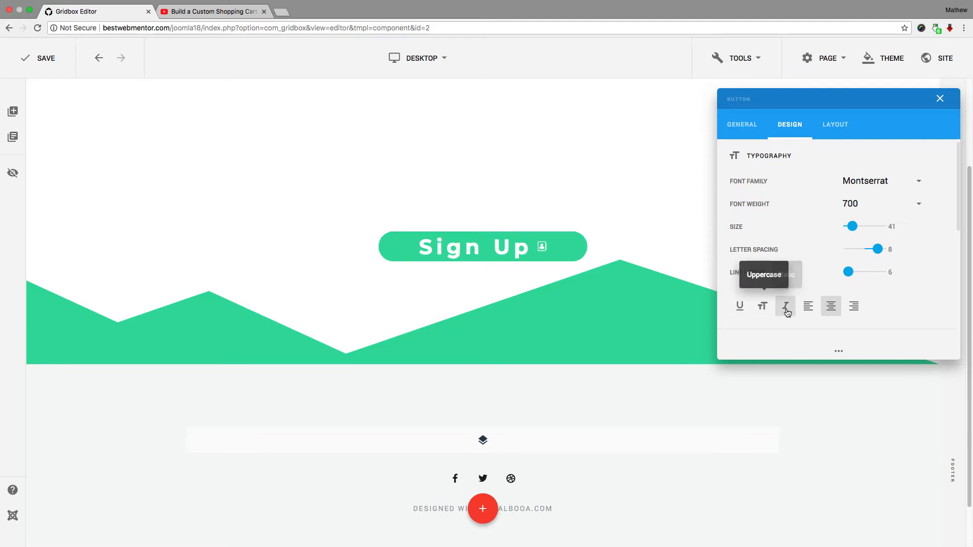
pyautogui.click(787, 309)
pyautogui.click(787, 309)
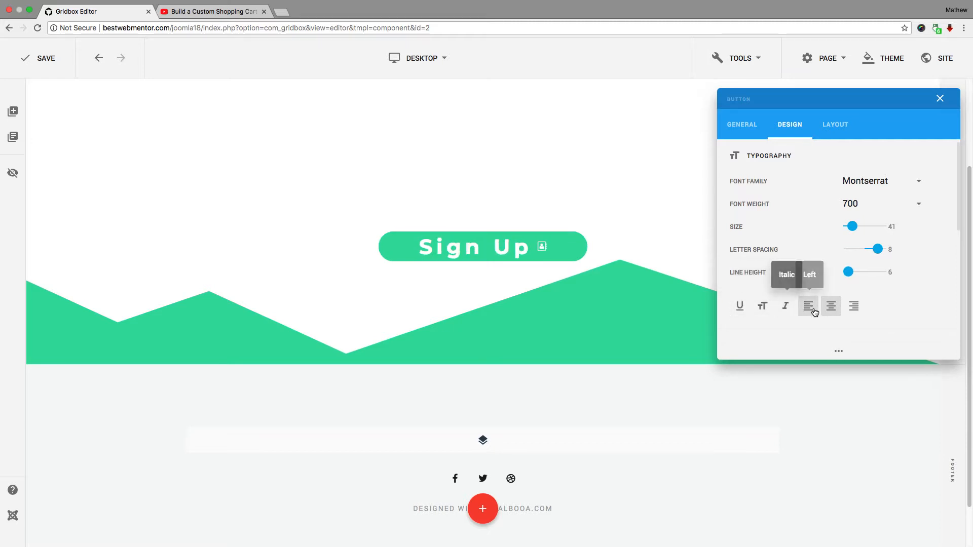
# Try left and right alignment on the button label, and set it back to centered.
pyautogui.click(809, 310)
pyautogui.click(854, 308)
pyautogui.click(830, 307)
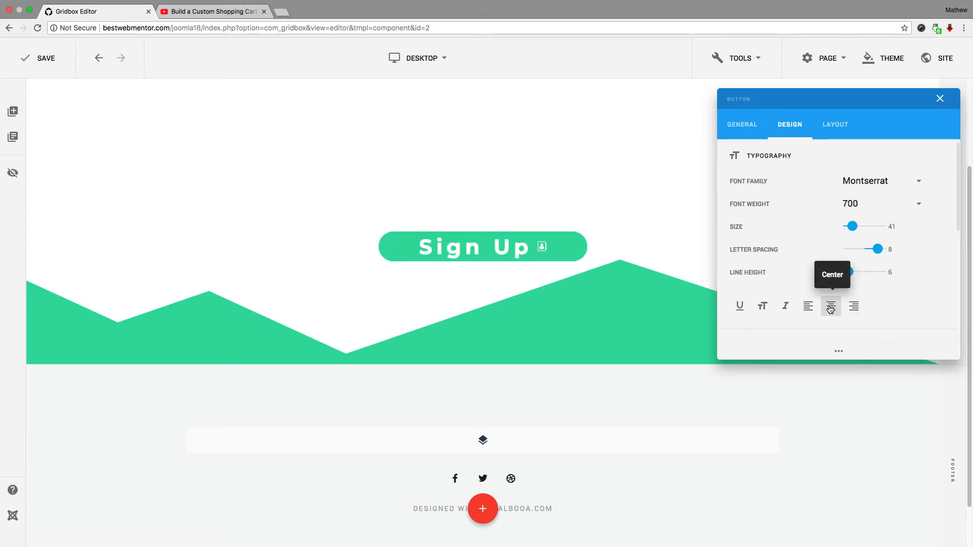
# Set the button's border radius to 110 px and its border color to #210808 with 0.6 opacity.
pyautogui.click(845, 124)
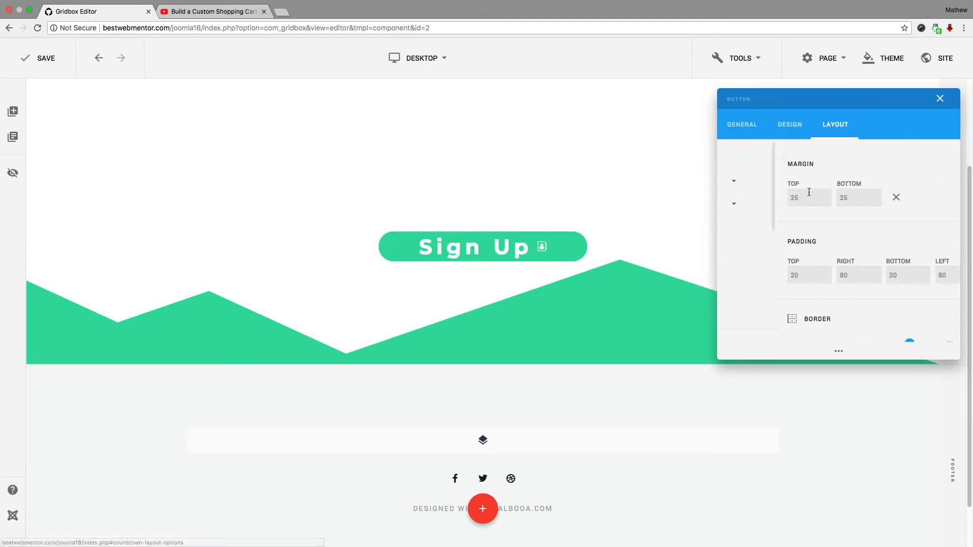
pyautogui.scroll(-3, 839, 260)
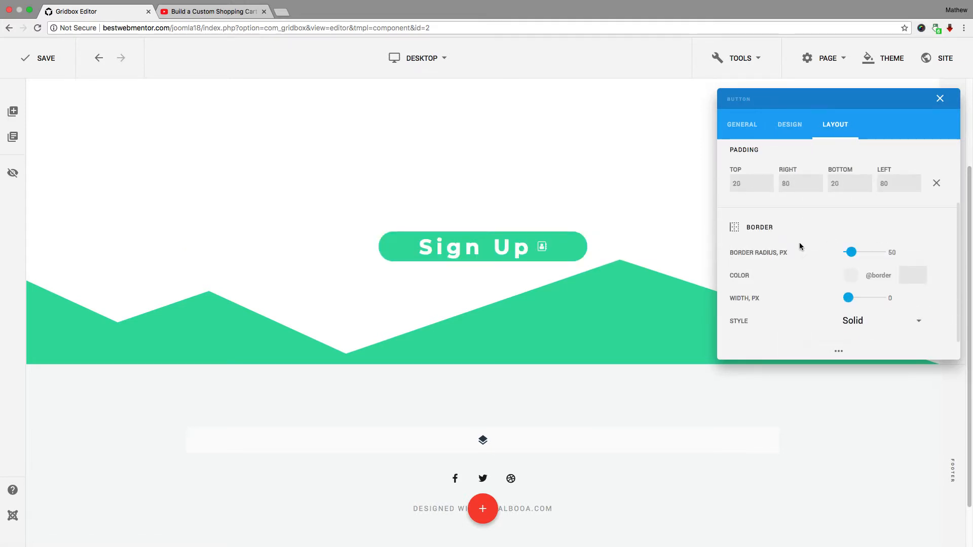
pyautogui.moveTo(853, 252); pyautogui.dragTo(855, 252)
pyautogui.click(857, 276)
pyautogui.click(786, 310)
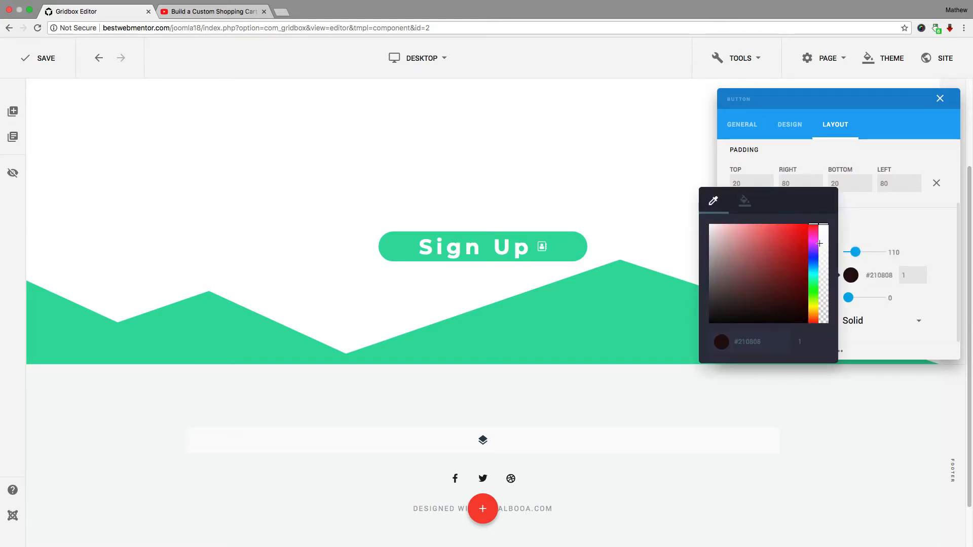
pyautogui.moveTo(824, 224); pyautogui.dragTo(824, 264)
pyautogui.click(884, 217)
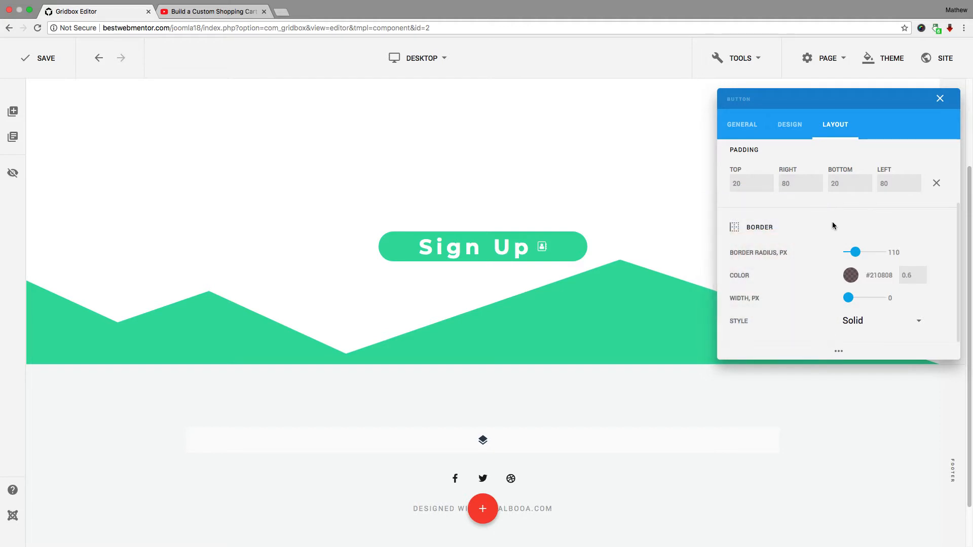
pyautogui.doubleClick(866, 323)
pyautogui.click(848, 322)
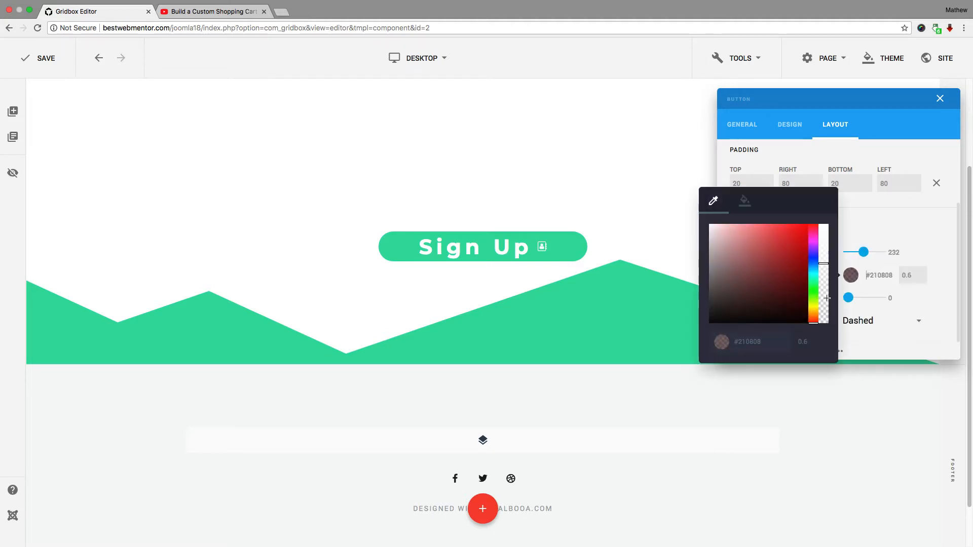
pyautogui.click(797, 234)
pyautogui.click(745, 200)
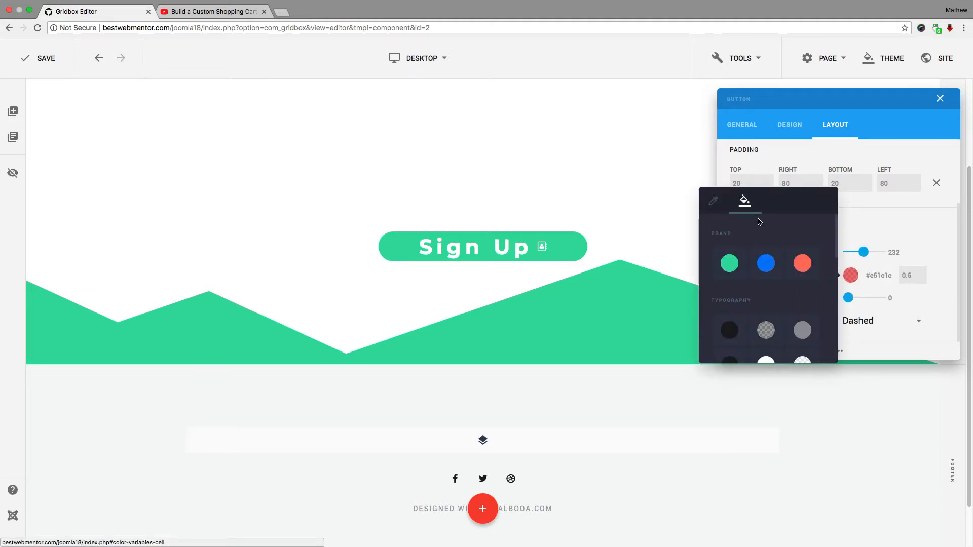
pyautogui.click(786, 268)
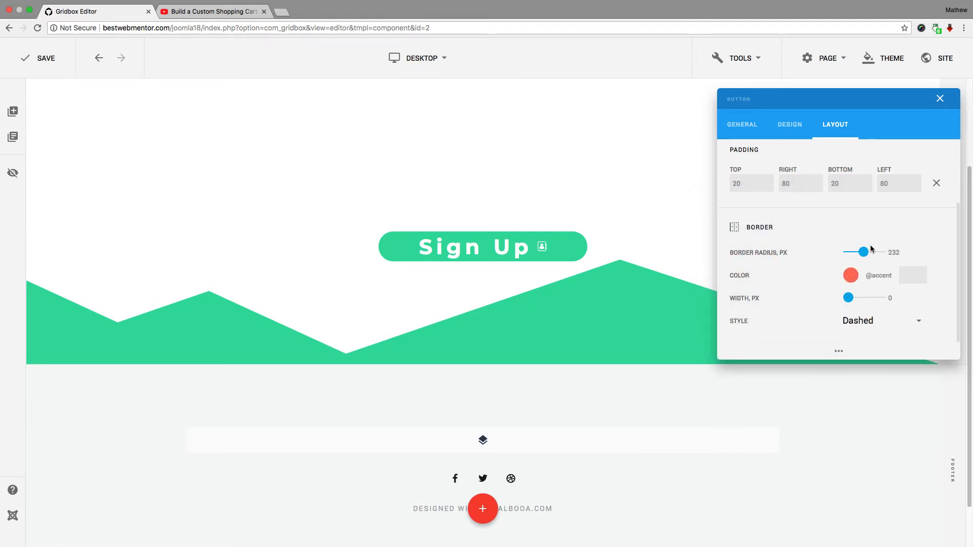
pyautogui.moveTo(866, 257); pyautogui.dragTo(864, 253)
pyautogui.click(861, 320)
pyautogui.click(803, 286)
pyautogui.scroll(3, 813, 228)
pyautogui.scroll(-3, 813, 228)
# Clear the website.com link from the button's general settings.
pyautogui.click(742, 124)
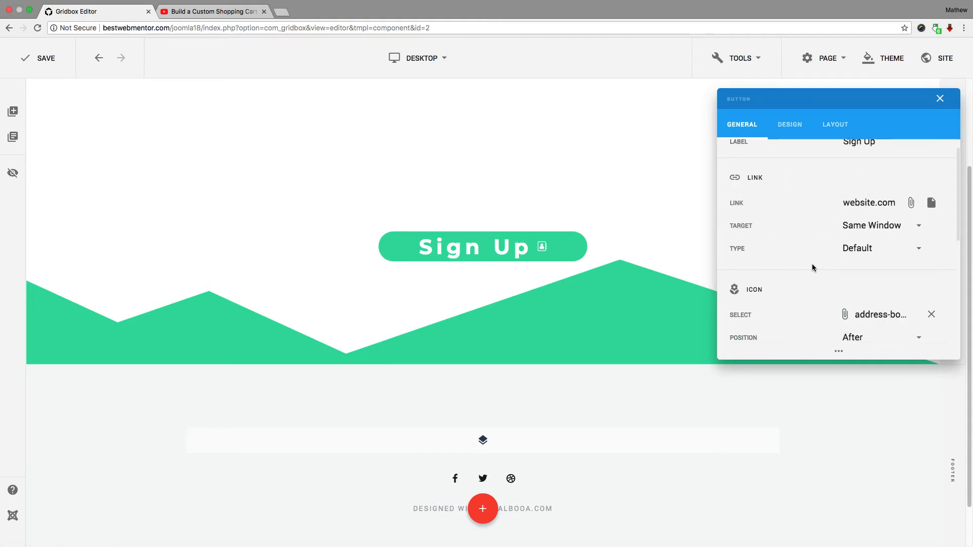
pyautogui.scroll(1, 864, 228)
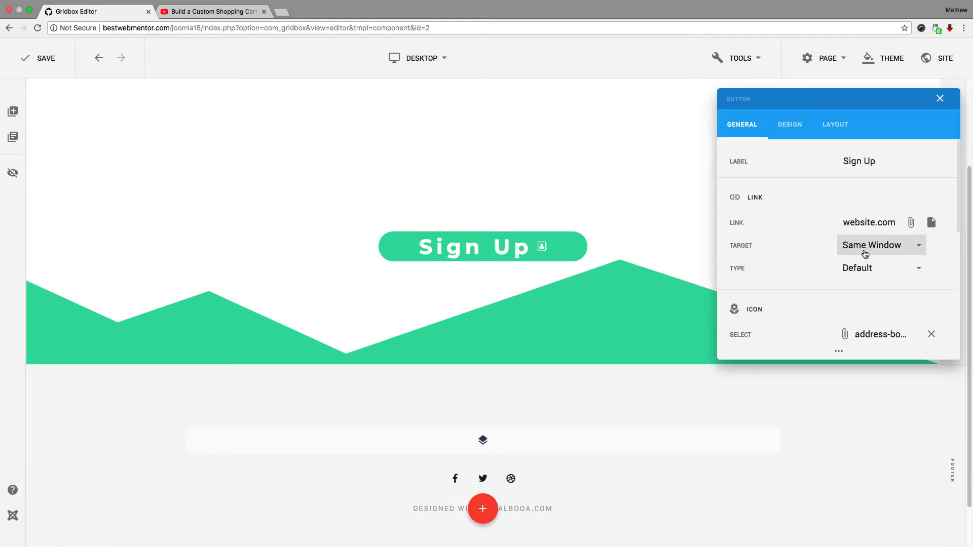
pyautogui.click(865, 254)
pyautogui.click(855, 268)
pyautogui.click(857, 270)
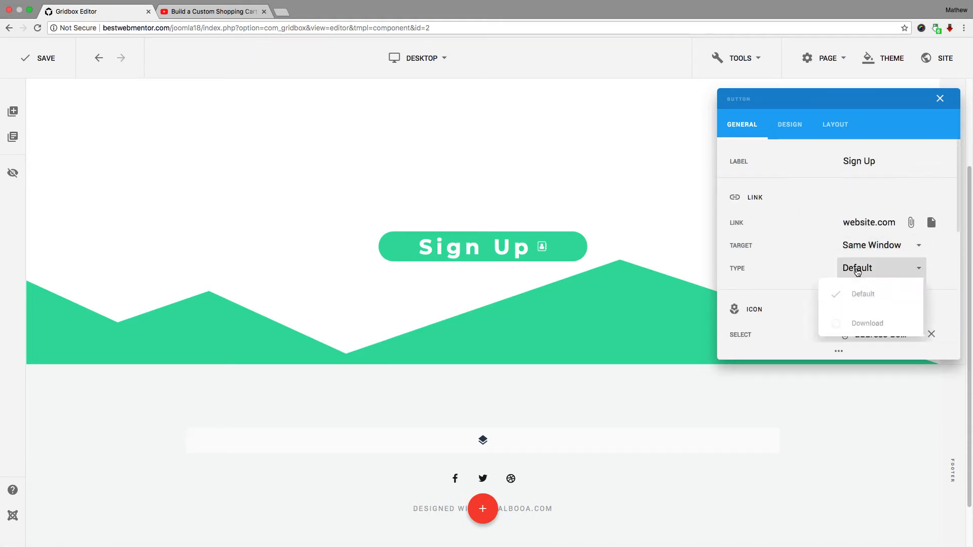
pyautogui.click(829, 222)
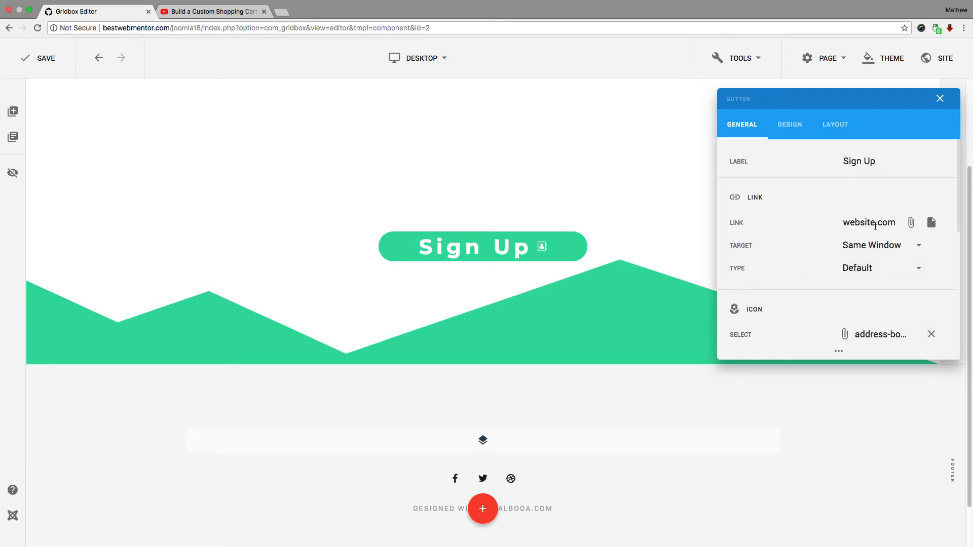
pyautogui.moveTo(897, 223); pyautogui.dragTo(842, 223)
pyautogui.press('BackSpace')
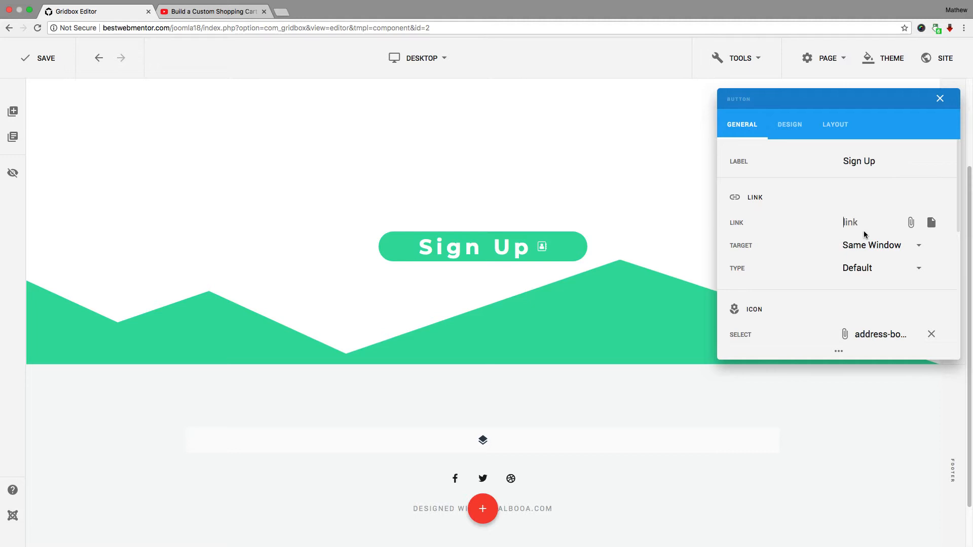
# Remove the address-book-o icon from the Sign Up button.
pyautogui.scroll(-1, 814, 242)
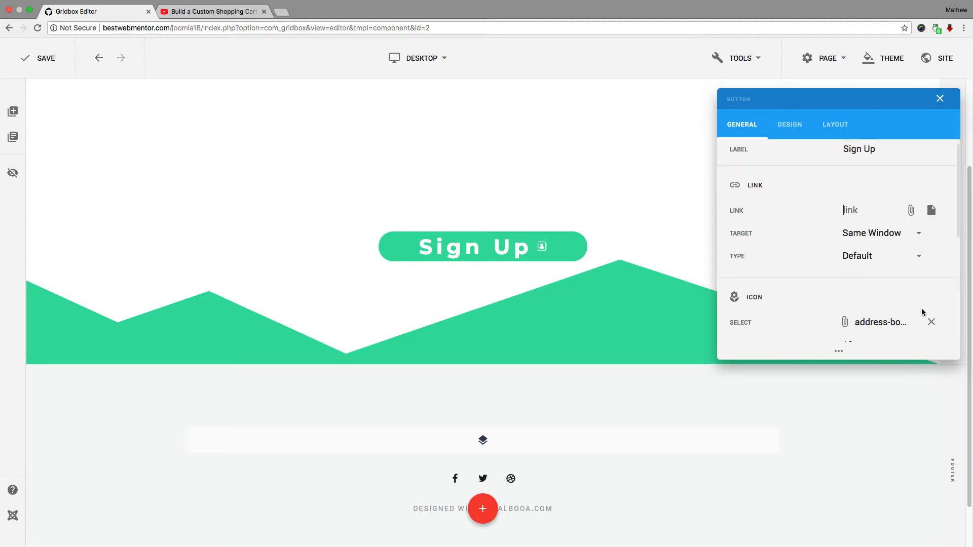
pyautogui.click(931, 322)
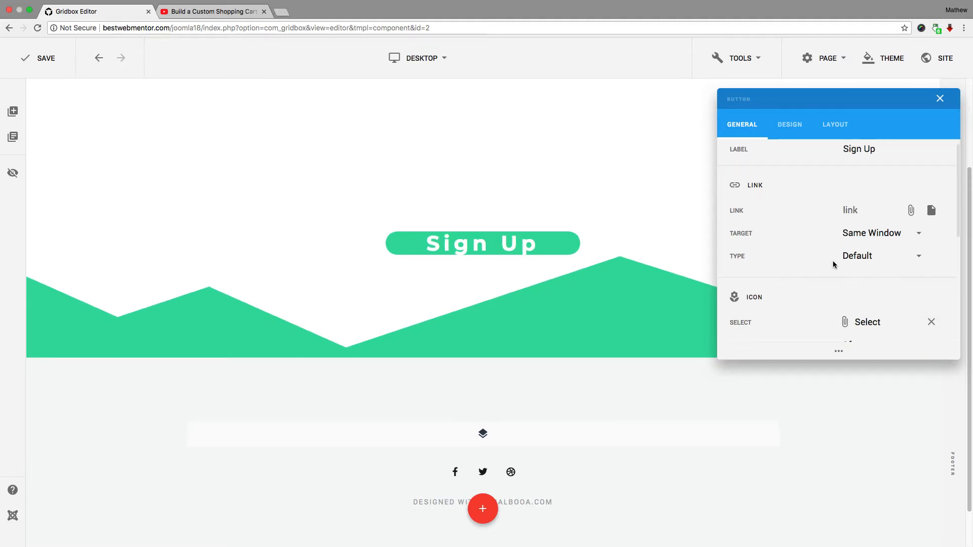
pyautogui.scroll(-5, 833, 261)
pyautogui.scroll(4, 835, 263)
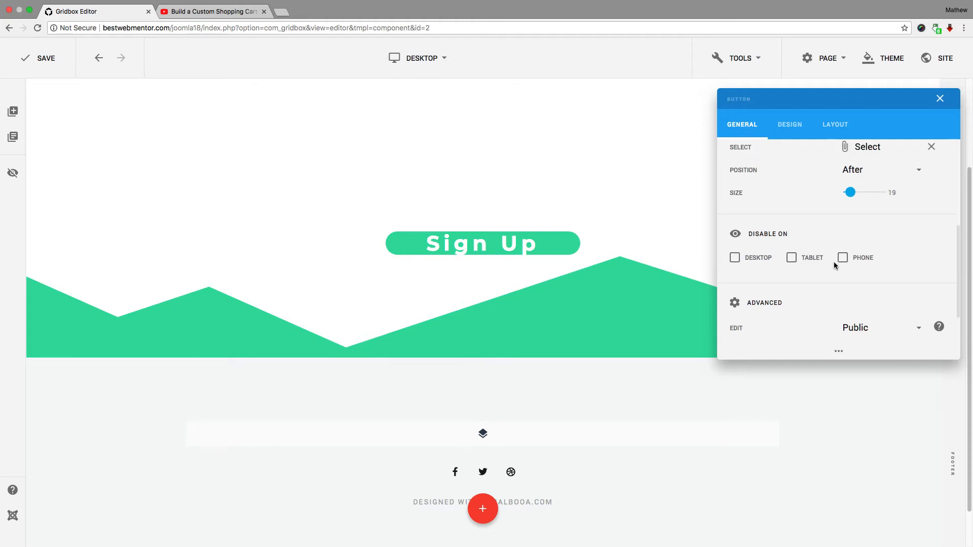
pyautogui.click(868, 273)
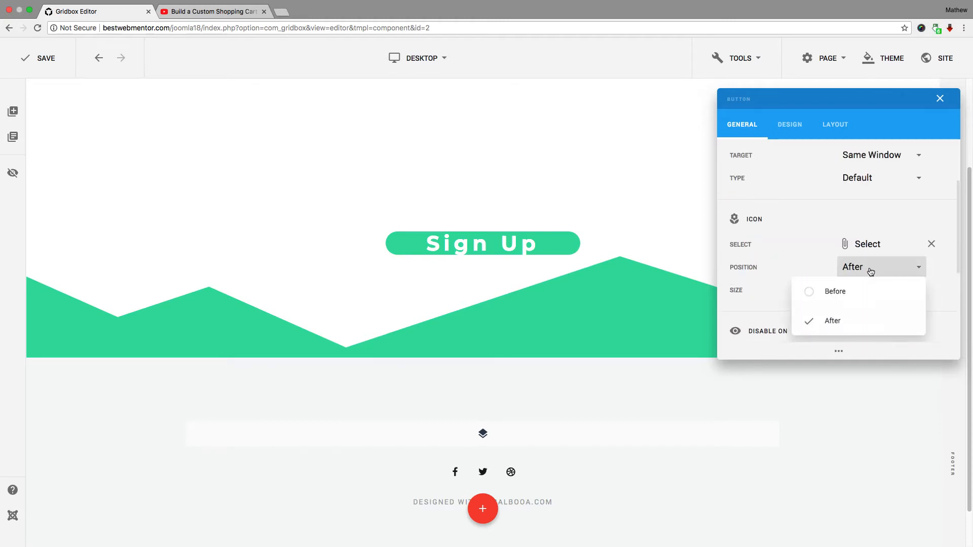
pyautogui.click(928, 249)
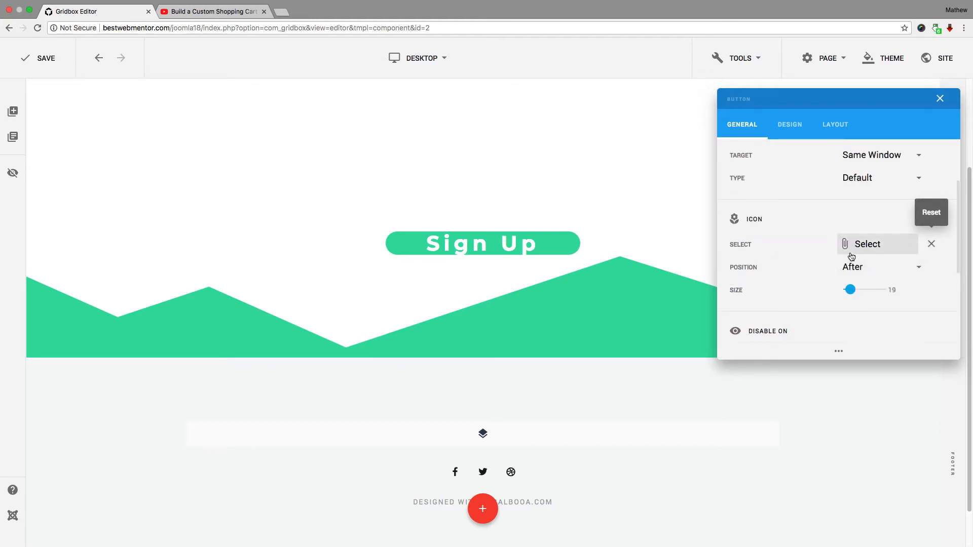
# Set the button's font family to Inherit and choose a font weight for the label.
pyautogui.click(804, 135)
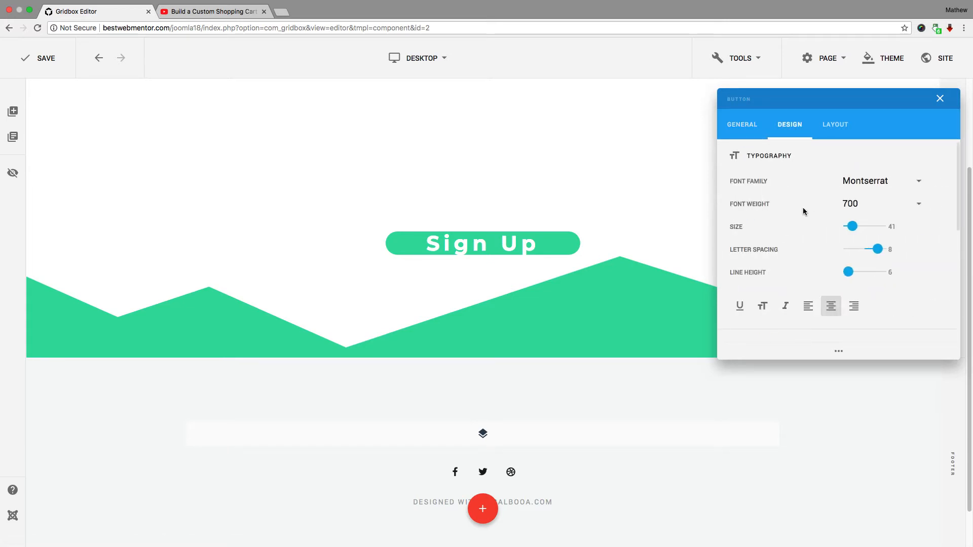
pyautogui.click(871, 181)
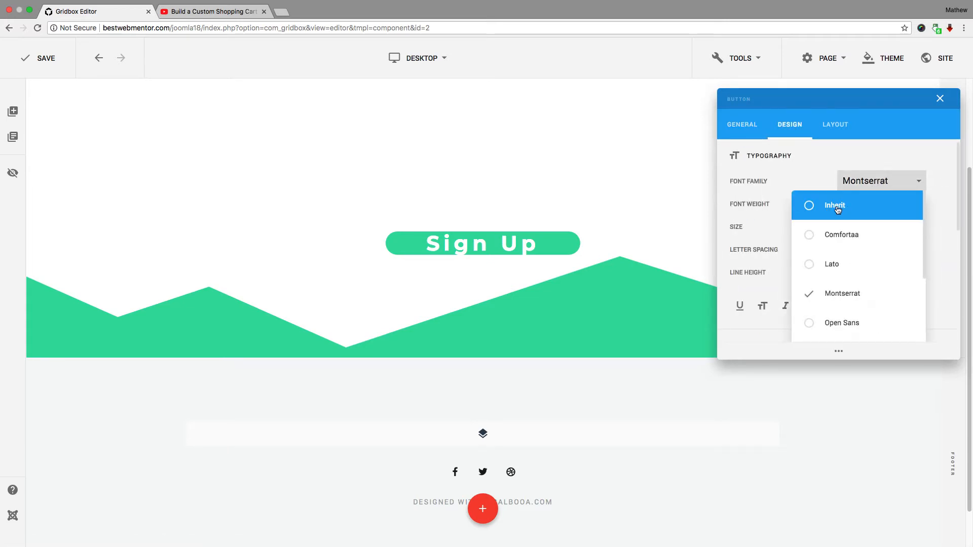
pyautogui.click(809, 207)
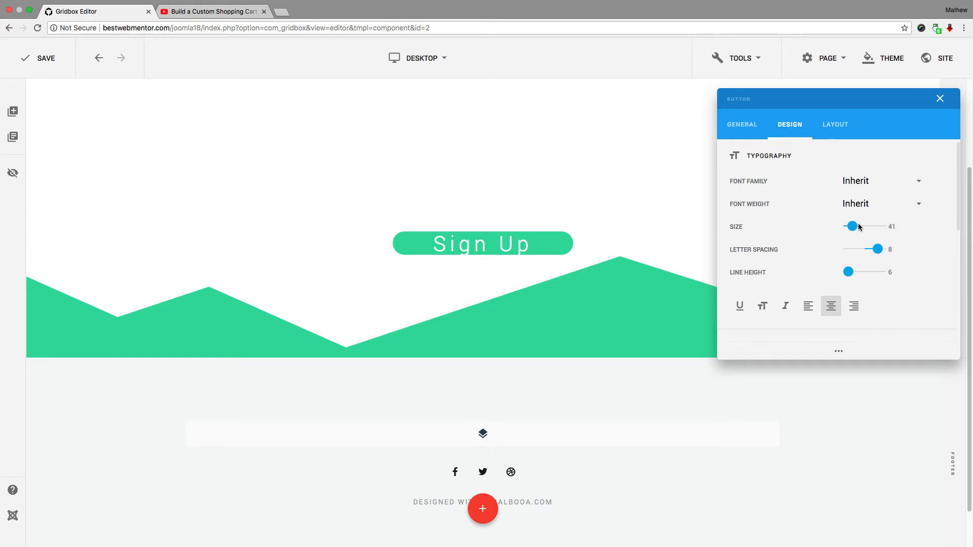
pyautogui.click(857, 206)
pyautogui.click(811, 258)
# Set the Sign Up button's hover text color to the red #c42f2f.
pyautogui.scroll(-5, 859, 290)
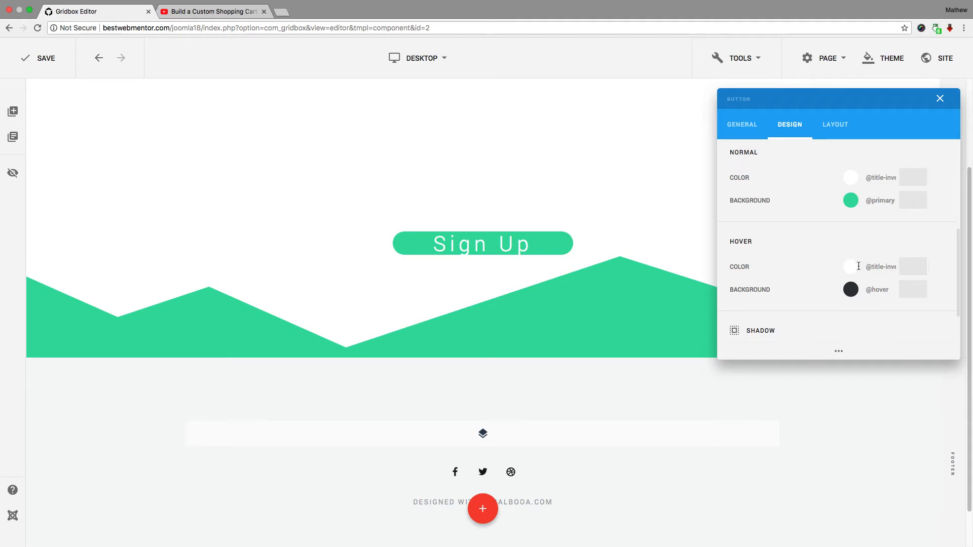
pyautogui.scroll(1, 766, 241)
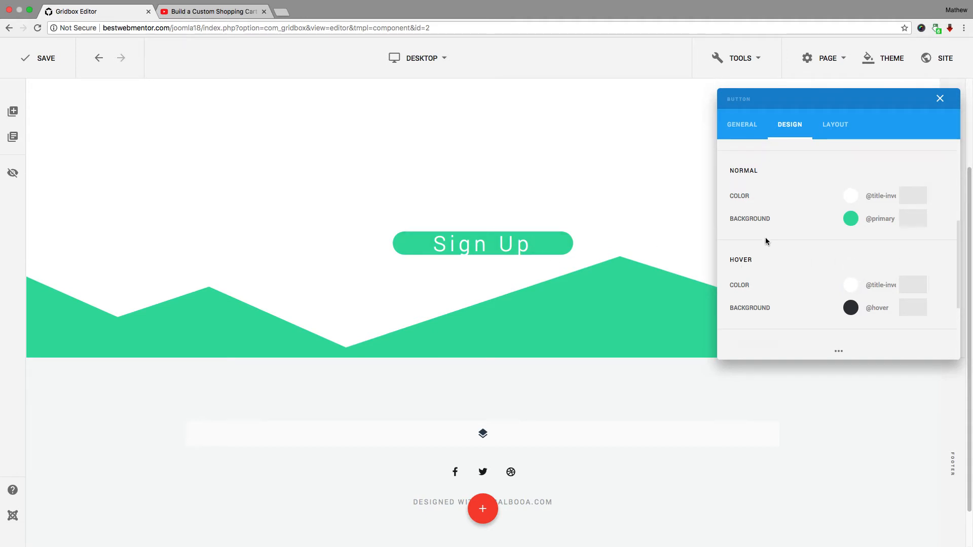
pyautogui.scroll(-1, 841, 267)
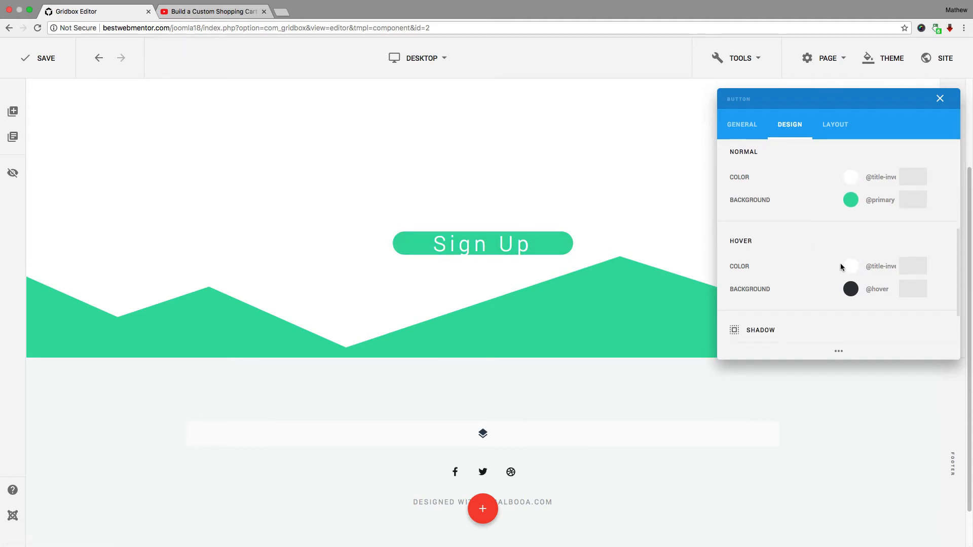
pyautogui.click(852, 271)
pyautogui.click(761, 263)
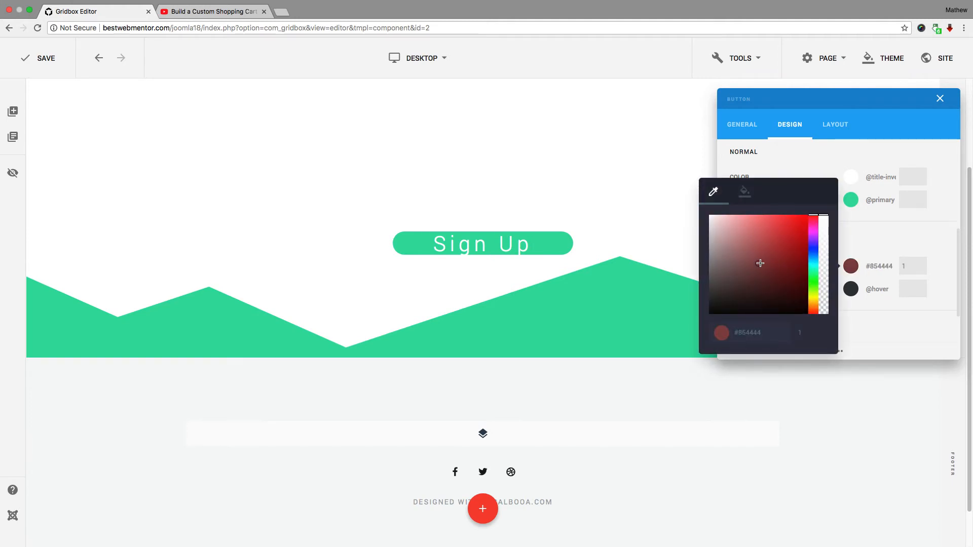
pyautogui.moveTo(761, 263); pyautogui.dragTo(785, 239)
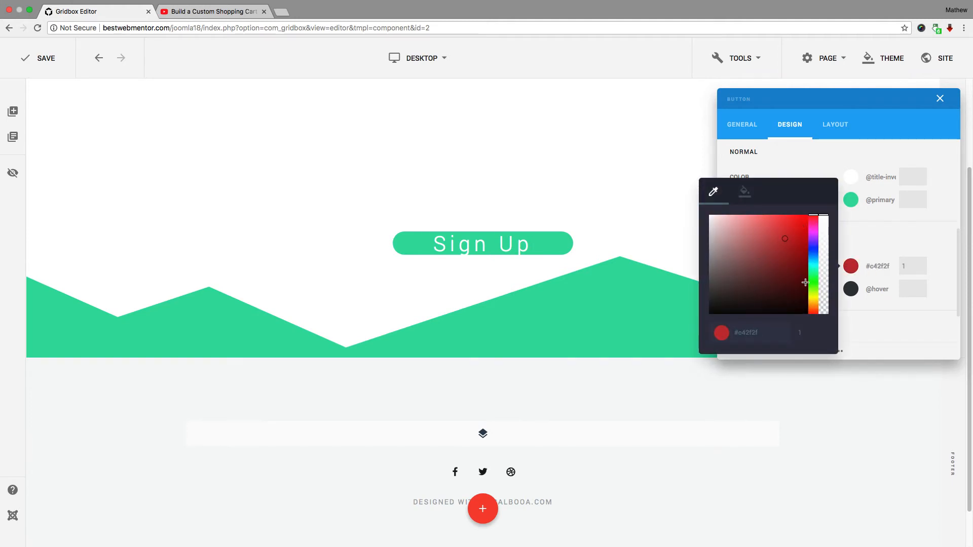
pyautogui.click(813, 157)
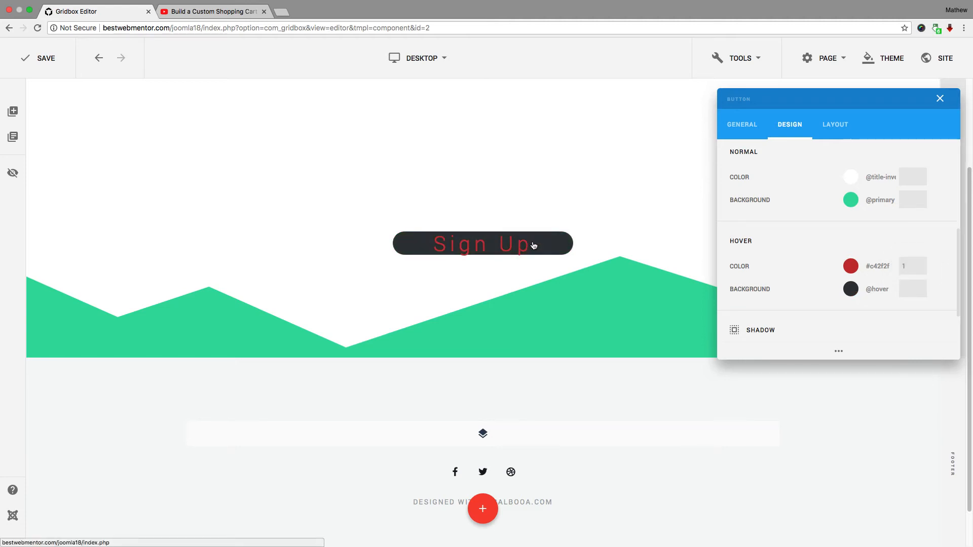
# Set the Sign Up button's hover background color to the blue #1c8aff.
pyautogui.click(851, 289)
pyautogui.click(803, 272)
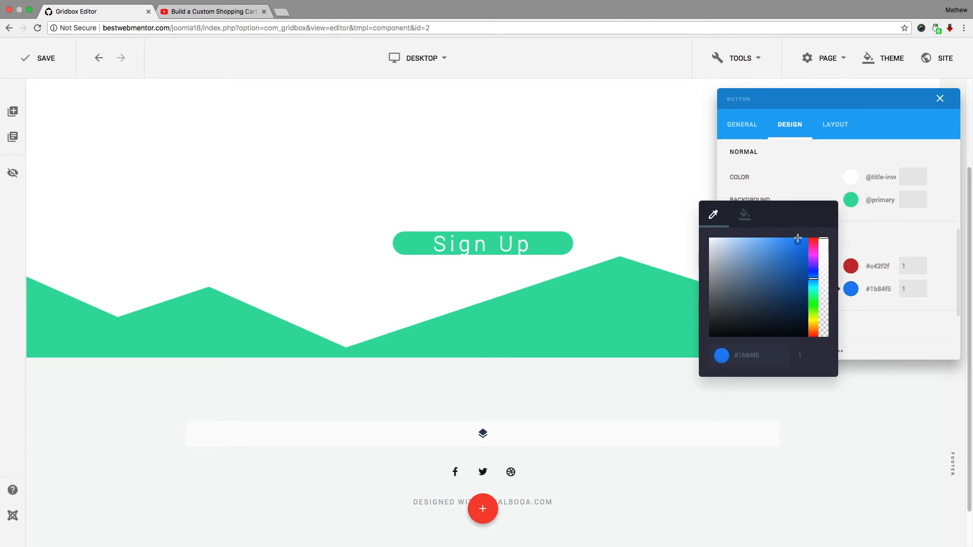
pyautogui.click(802, 176)
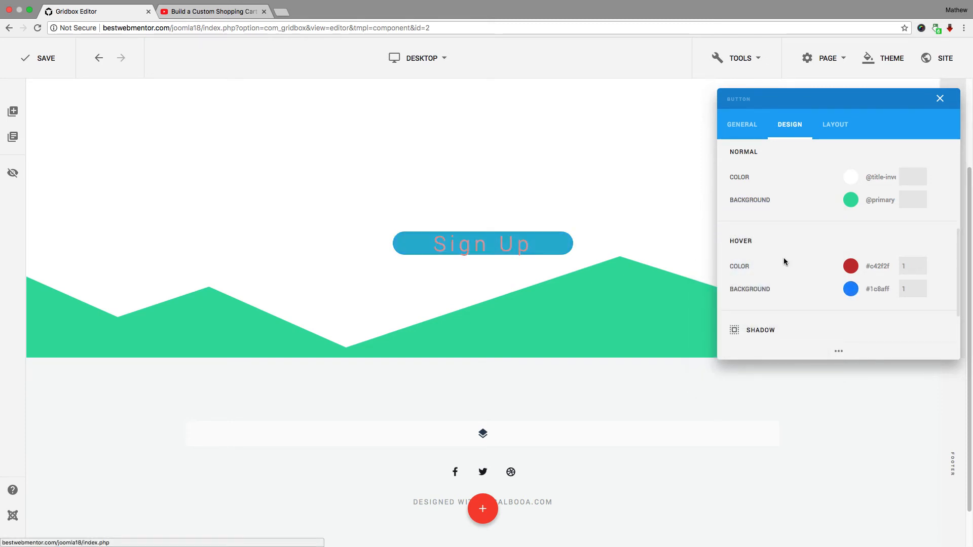
# Change the button's hover text color to white #ffffff.
pyautogui.click(851, 266)
pyautogui.click(776, 243)
pyautogui.moveTo(777, 243); pyautogui.dragTo(673, 185)
pyautogui.click(679, 159)
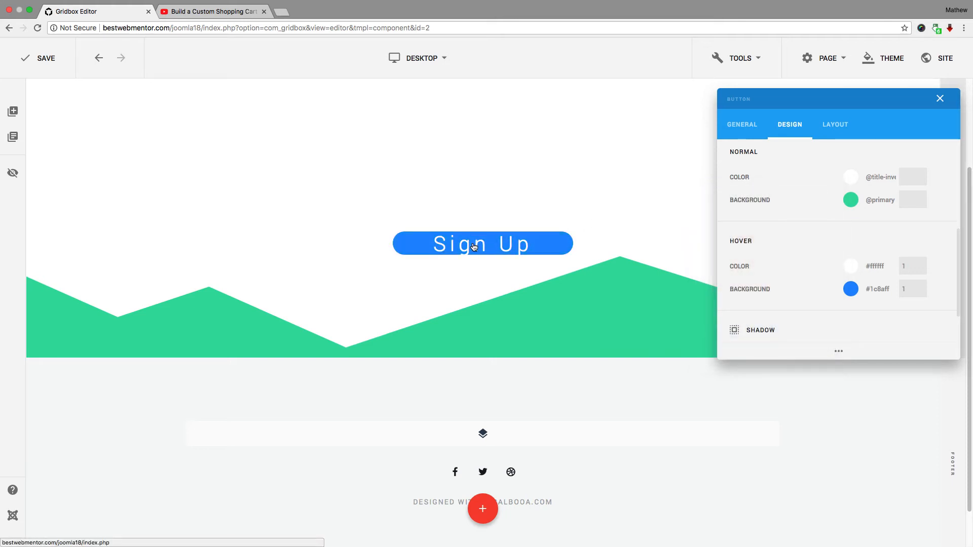
# Give the button a shadow with value 2 and the red color #d61111.
pyautogui.scroll(-2, 889, 269)
pyautogui.moveTo(851, 298)
pyautogui.mouseDown()
pyautogui.moveTo(871, 299)
pyautogui.moveTo(856, 302)
pyautogui.mouseUp()
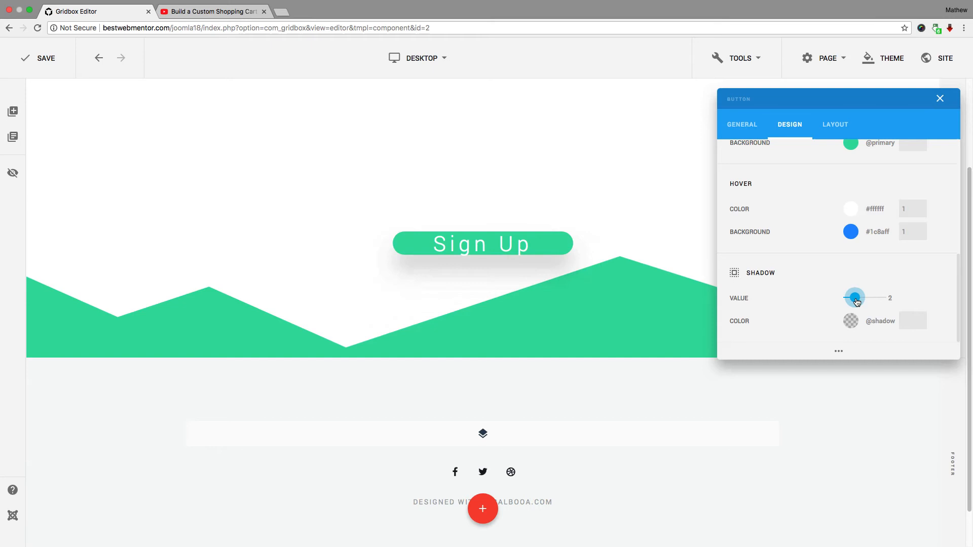
pyautogui.click(871, 320)
pyautogui.moveTo(788, 306); pyautogui.dragTo(801, 285)
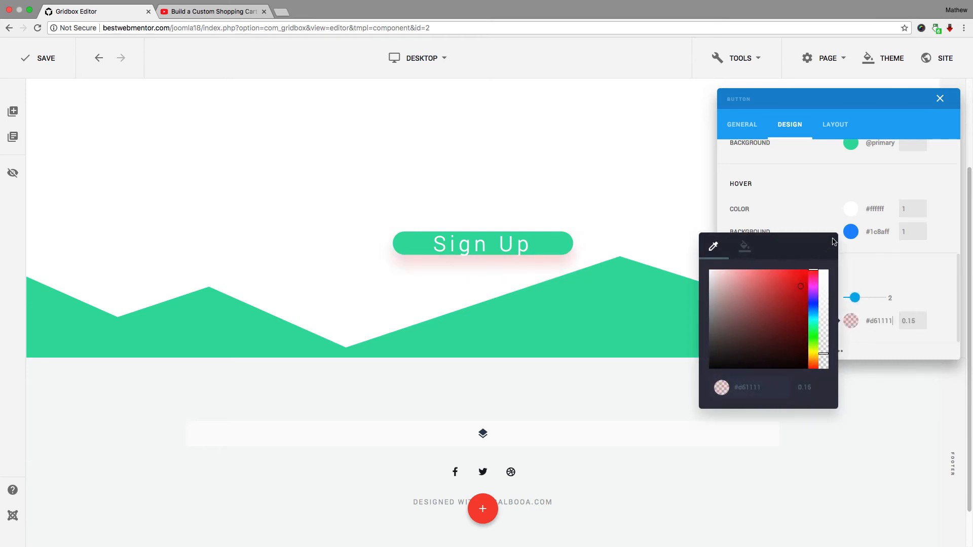
pyautogui.click(795, 193)
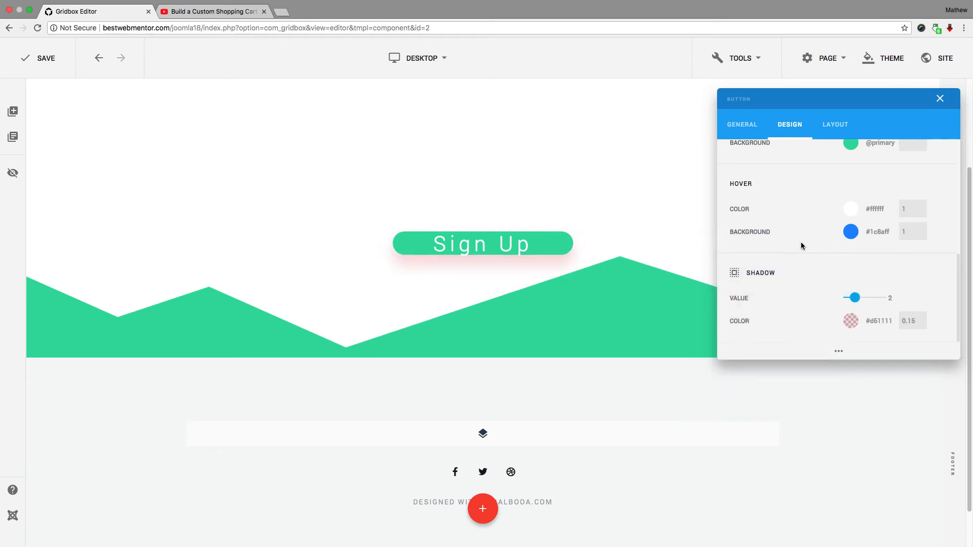
pyautogui.click(852, 321)
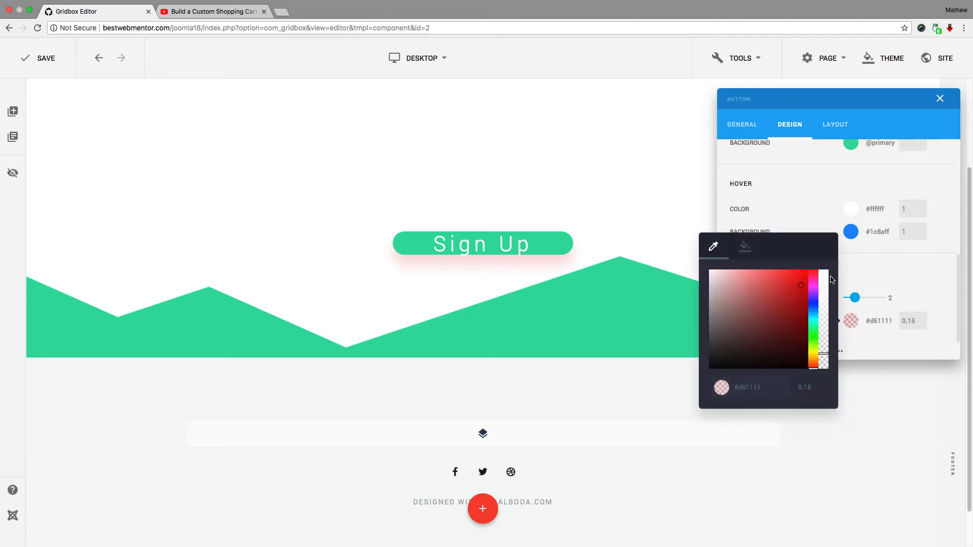
pyautogui.click(745, 249)
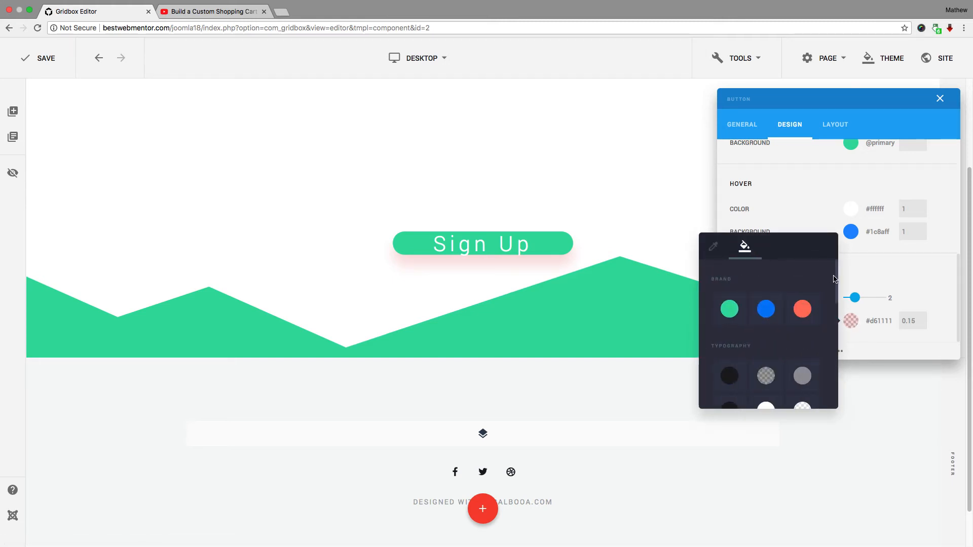
pyautogui.moveTo(836, 288); pyautogui.dragTo(815, 256)
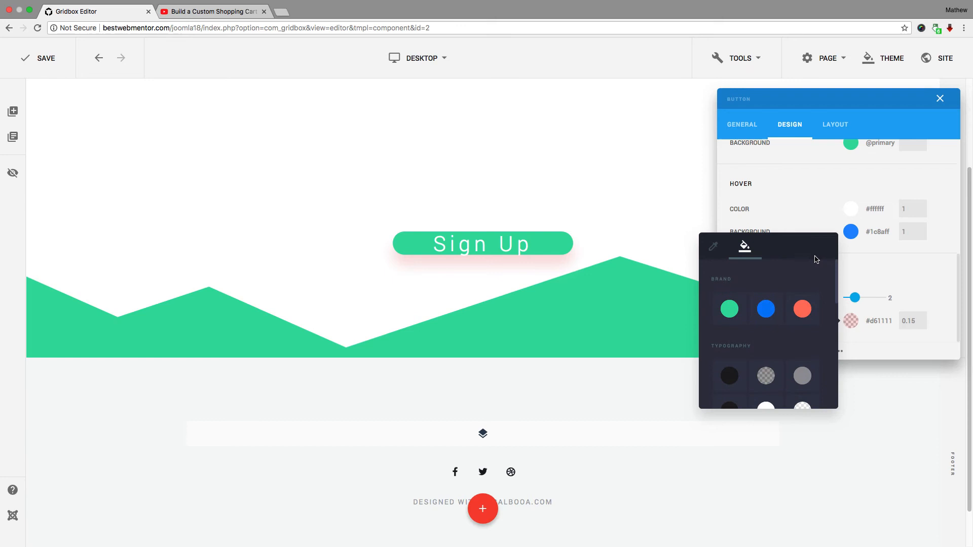
pyautogui.click(729, 309)
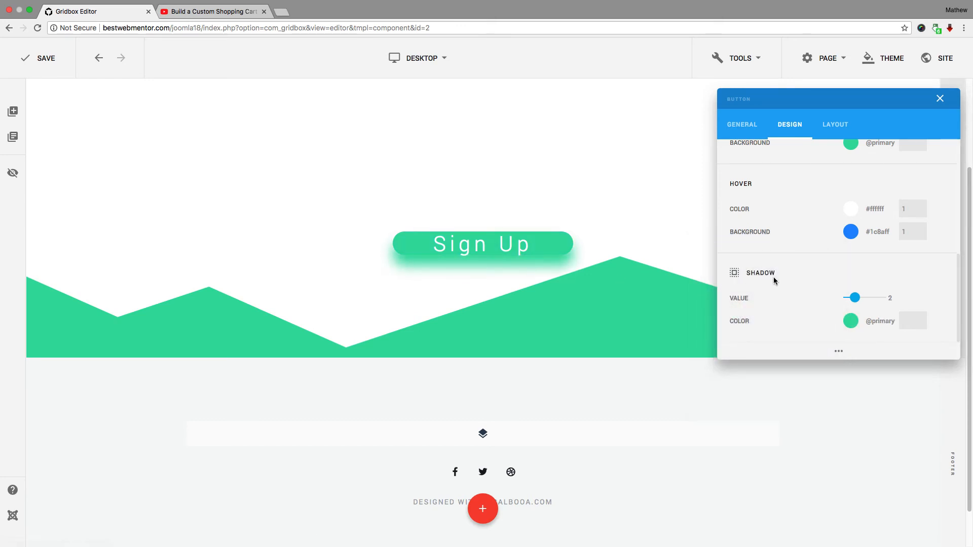
pyautogui.scroll(5, 780, 277)
pyautogui.scroll(2, 782, 282)
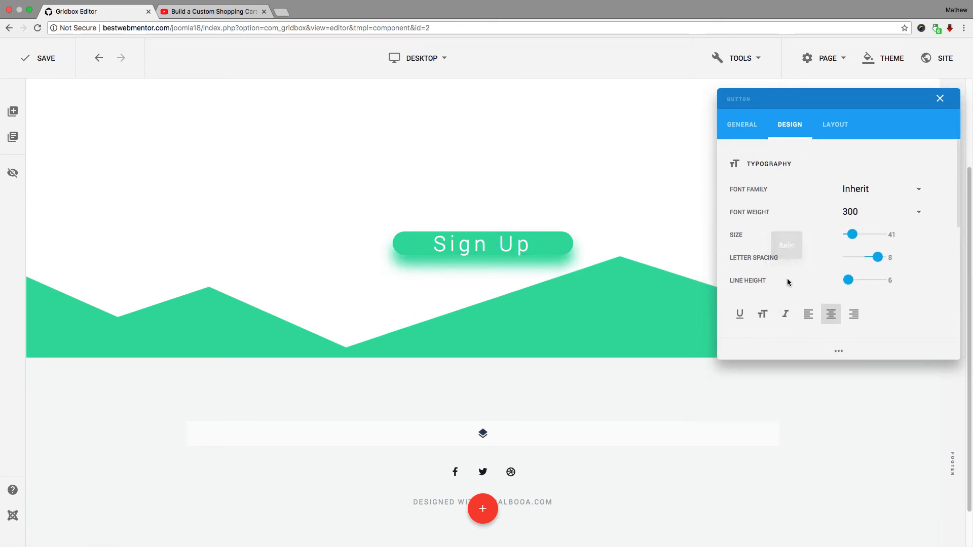
pyautogui.scroll(-3, 842, 303)
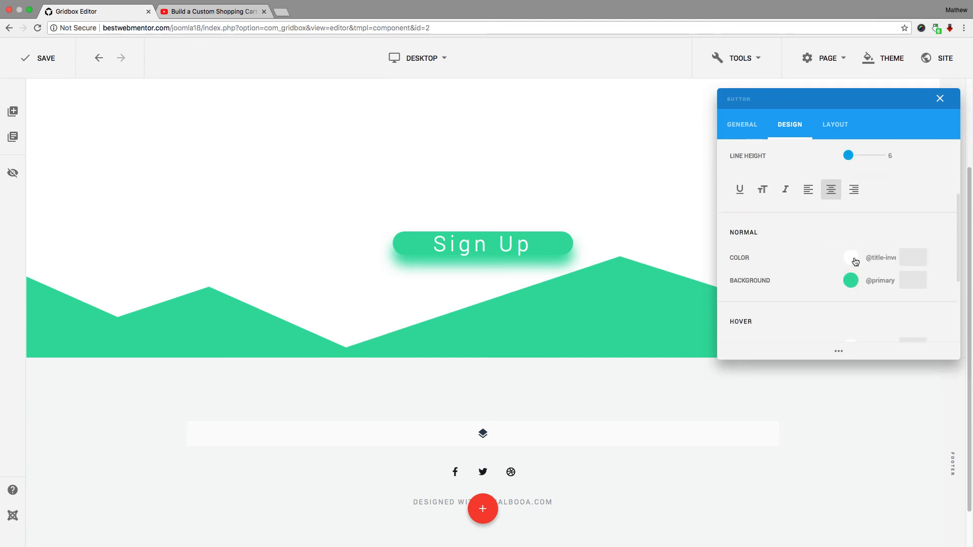
pyautogui.click(850, 259)
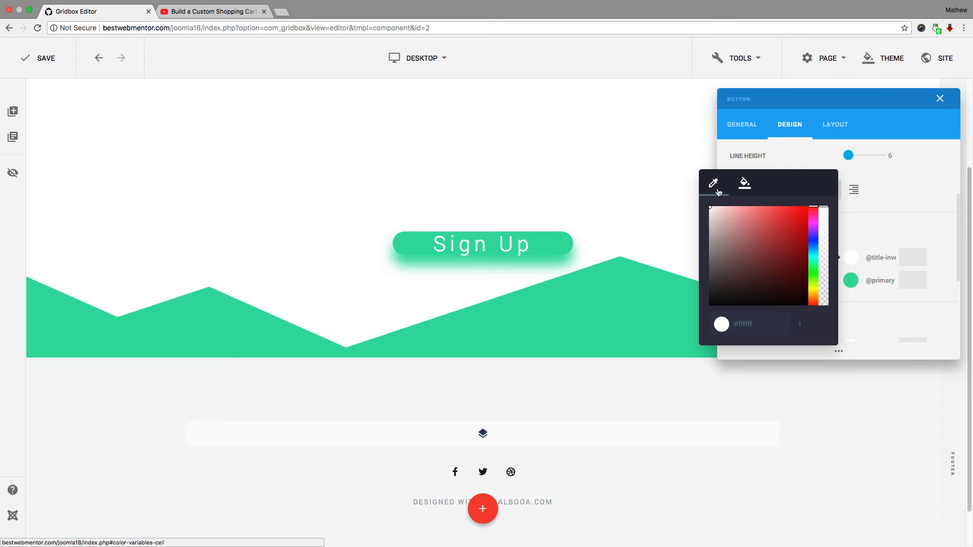
pyautogui.click(745, 184)
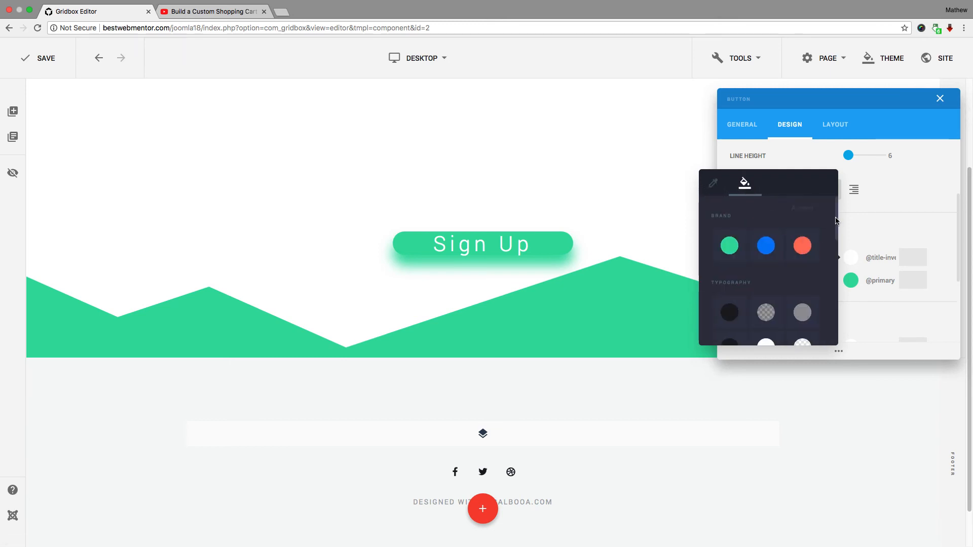
pyautogui.scroll(-2, 836, 228)
pyautogui.click(730, 247)
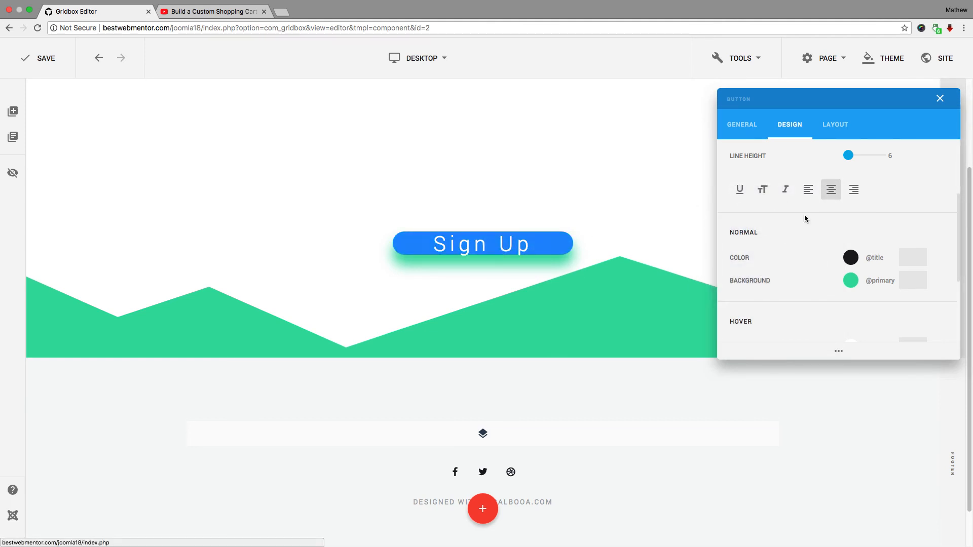
# Set the button's border radius to 322 px and its border width to 9 px.
pyautogui.scroll(-3, 805, 215)
pyautogui.click(835, 124)
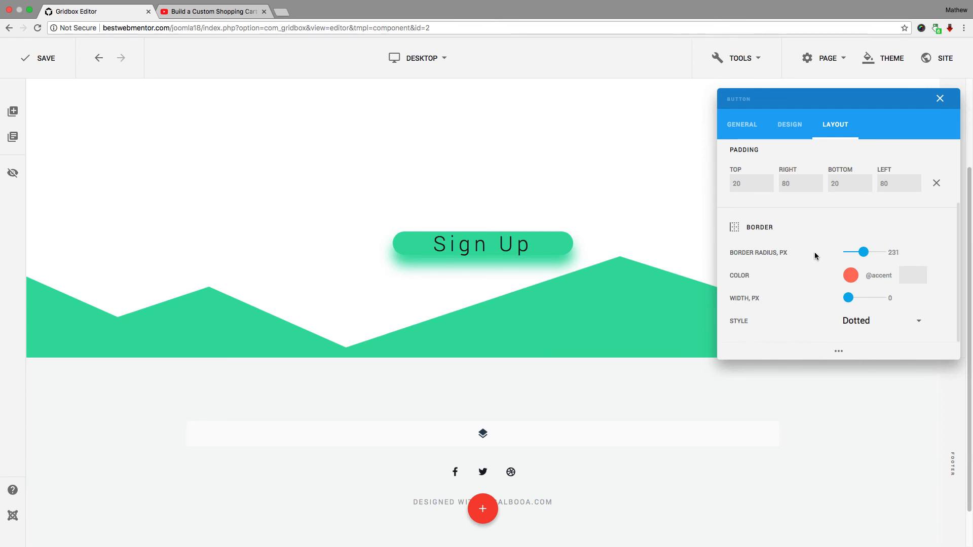
pyautogui.moveTo(848, 298); pyautogui.dragTo(864, 301)
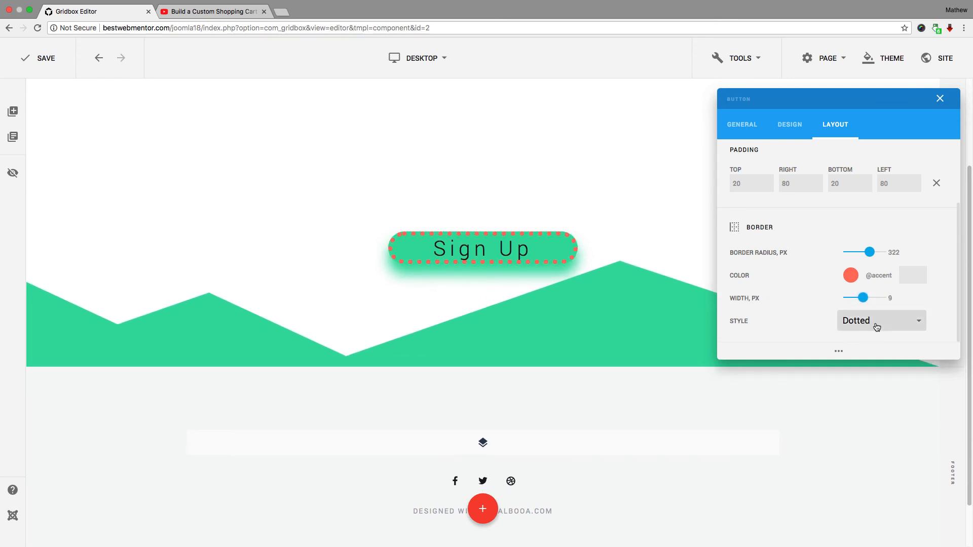